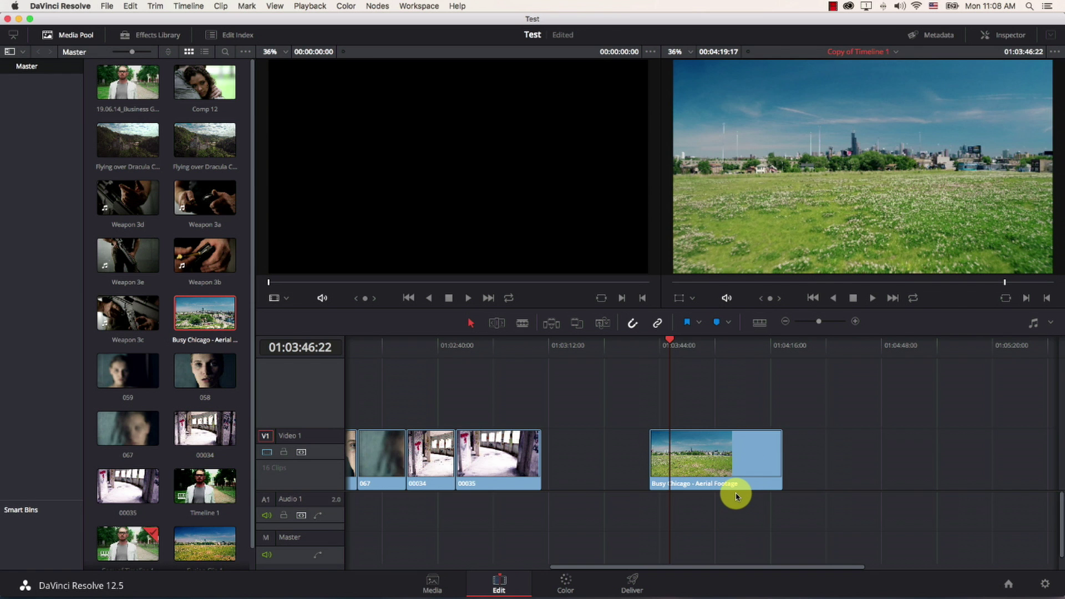
# - Turn the aerial clip into a QuickTime Apple ProRes 422 Fusion Connect clip and open it in Fusion
pyautogui.rightClick(741, 440)
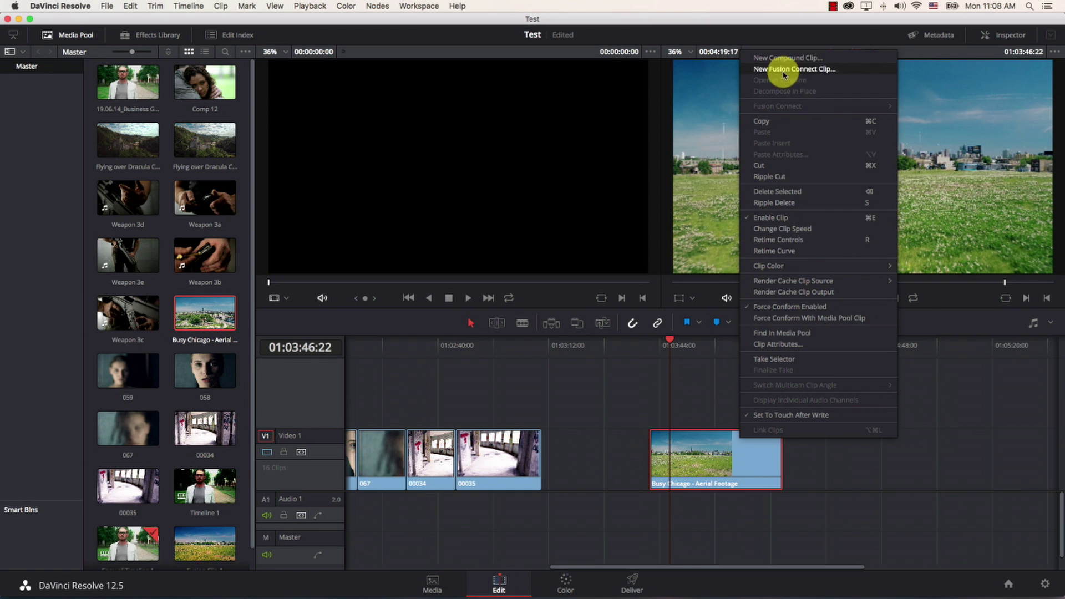
pyautogui.click(811, 69)
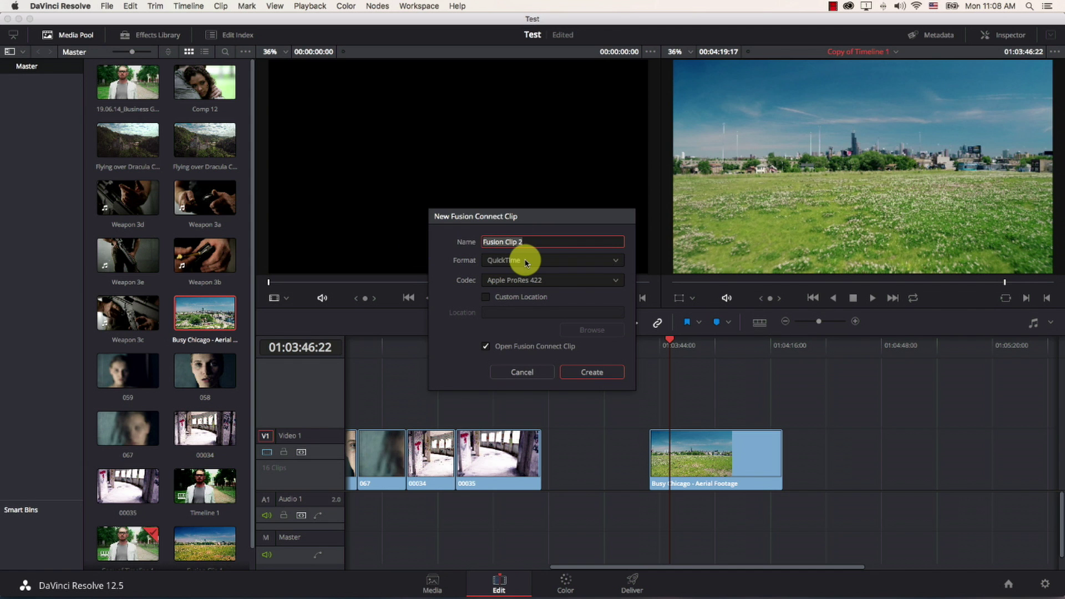
pyautogui.click(539, 279)
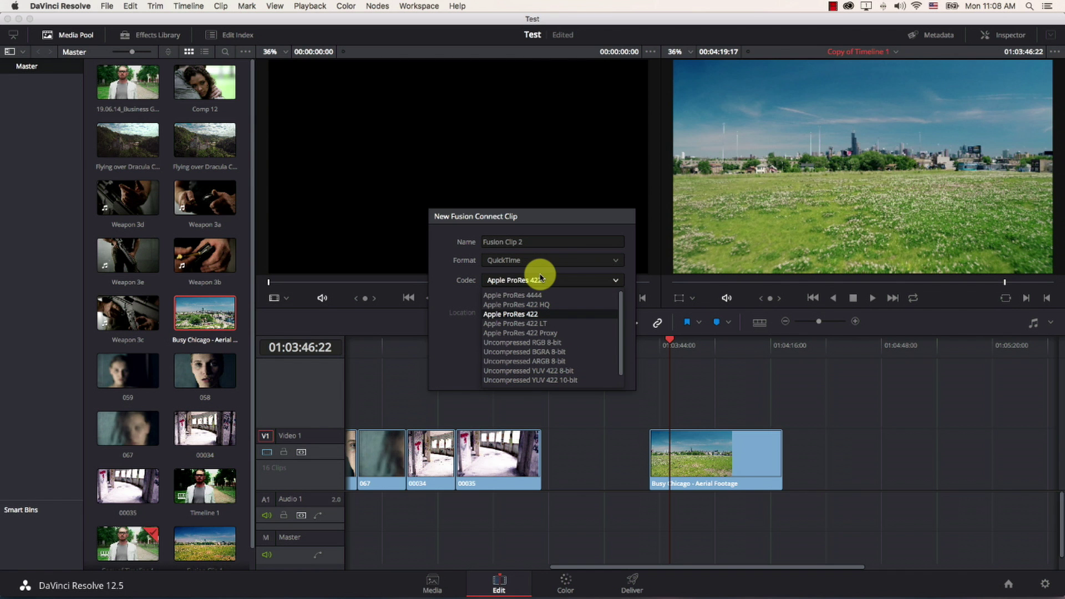
pyautogui.click(520, 314)
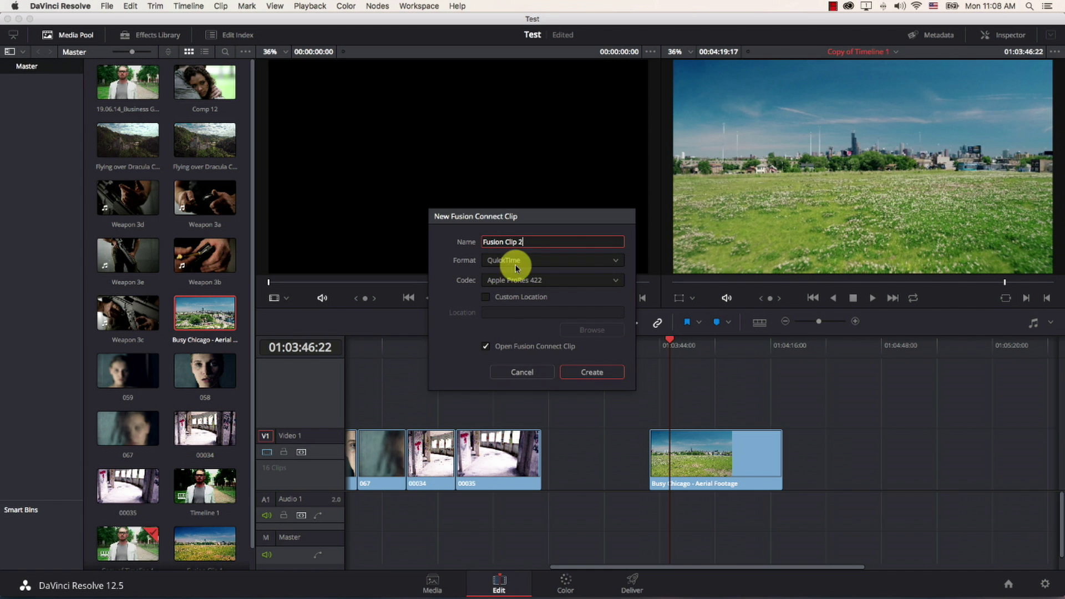
pyautogui.click(486, 346)
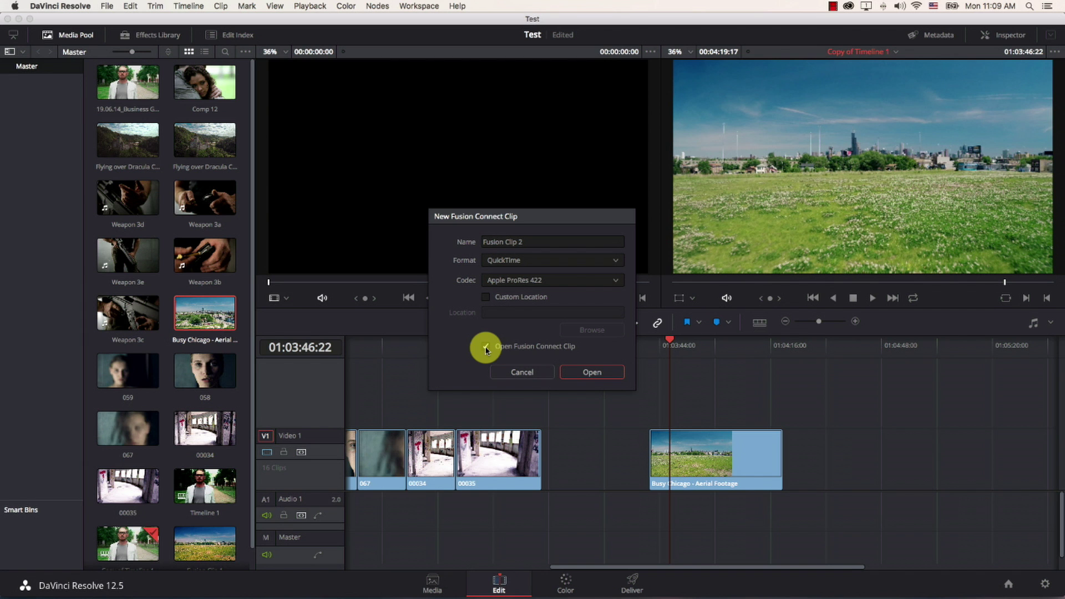
pyautogui.click(606, 371)
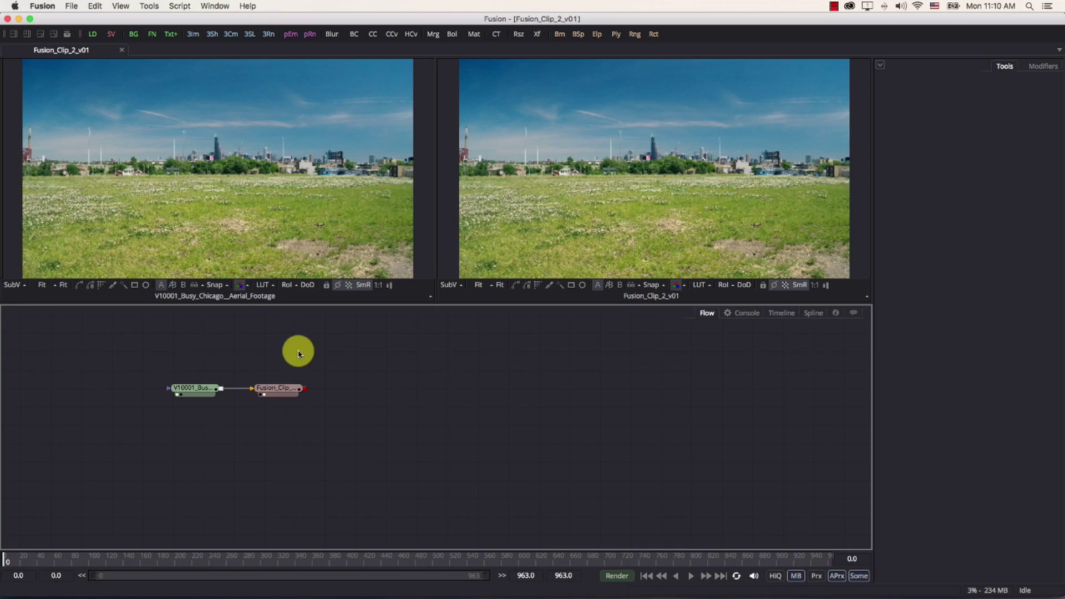
# - Spread the aerial loader and Fusion_Clip saver apart in the Flow so their link runs straight
pyautogui.moveTo(119, 368); pyautogui.dragTo(252, 413)
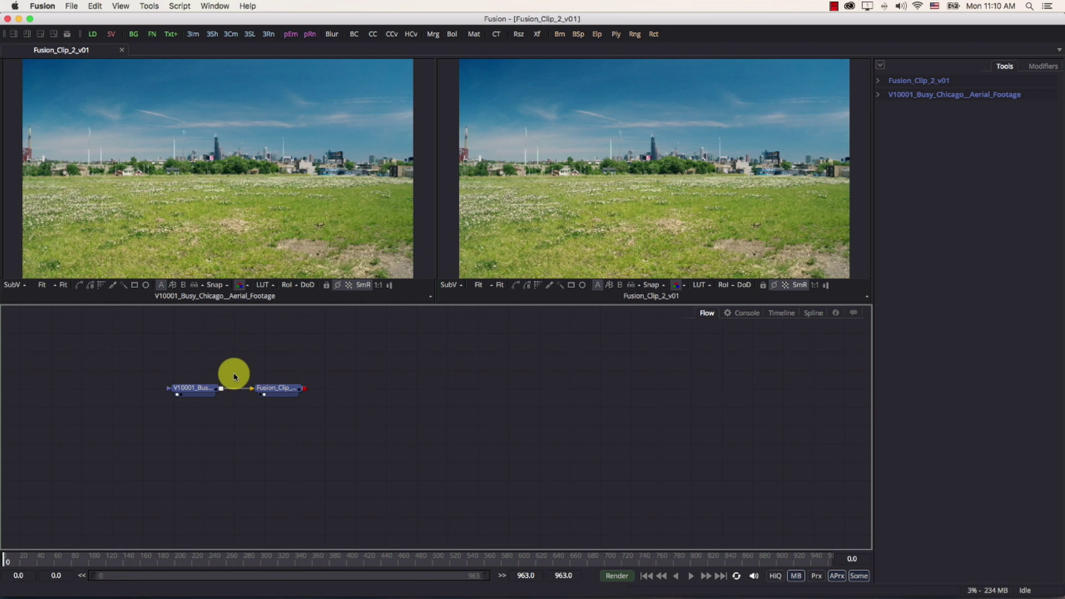
pyautogui.click(234, 377)
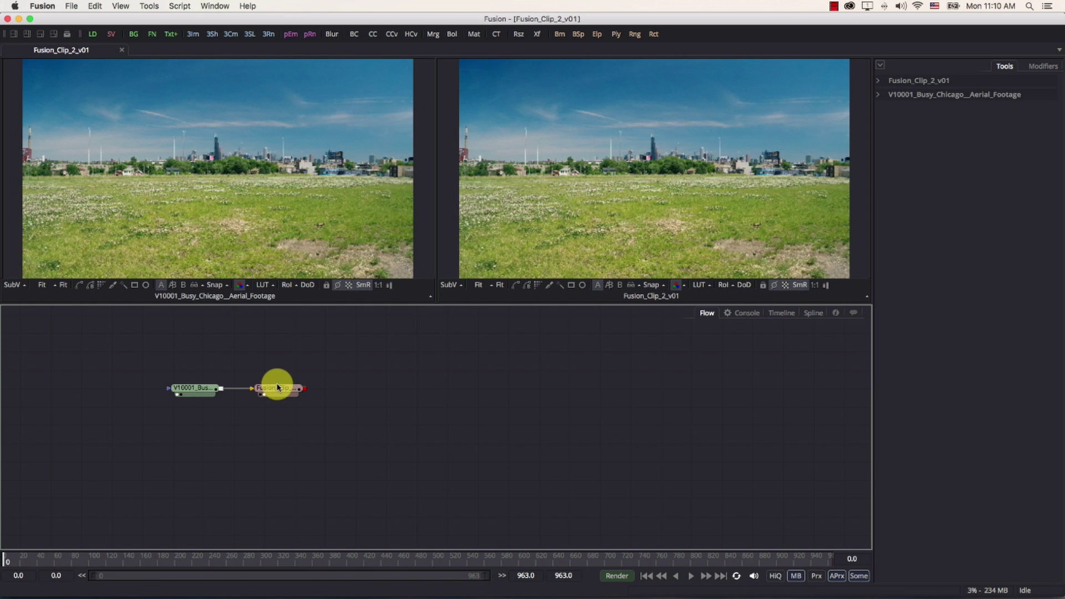
pyautogui.moveTo(279, 388); pyautogui.dragTo(754, 395)
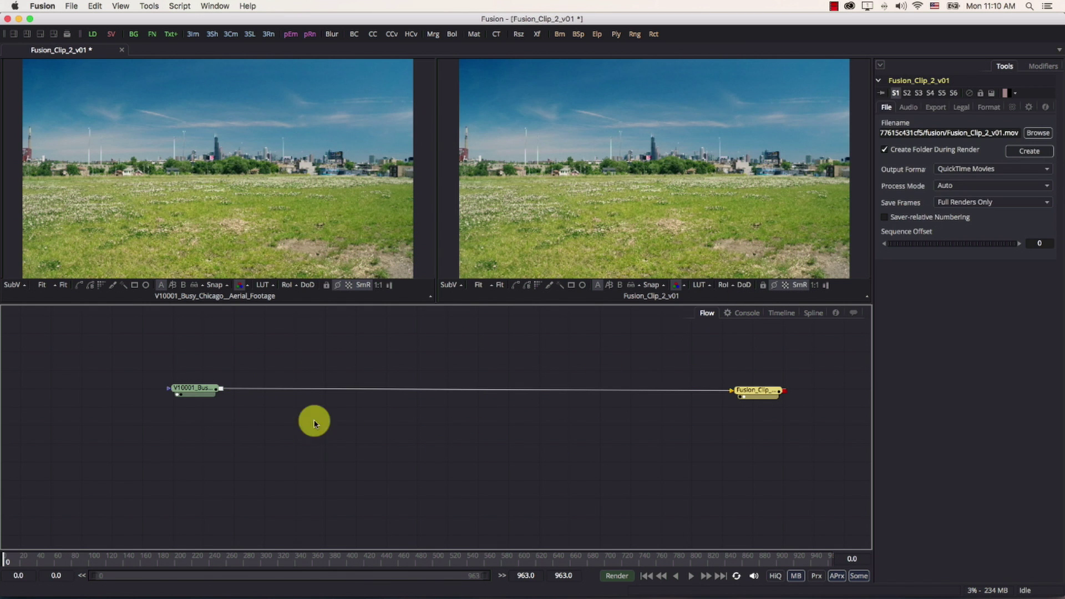
pyautogui.moveTo(190, 387); pyautogui.dragTo(429, 378)
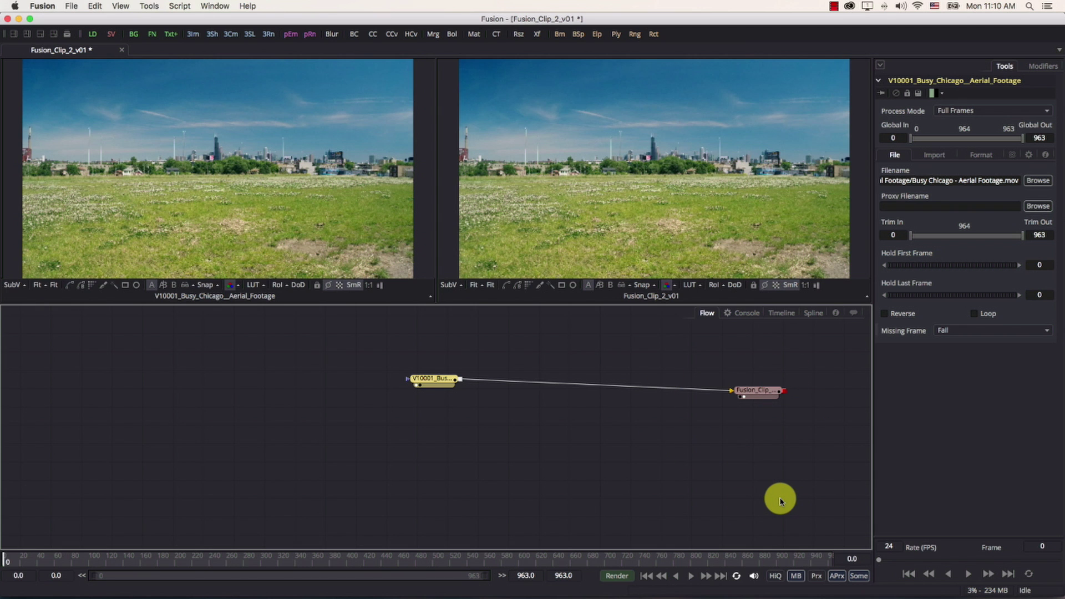
pyautogui.moveTo(434, 378); pyautogui.dragTo(441, 400)
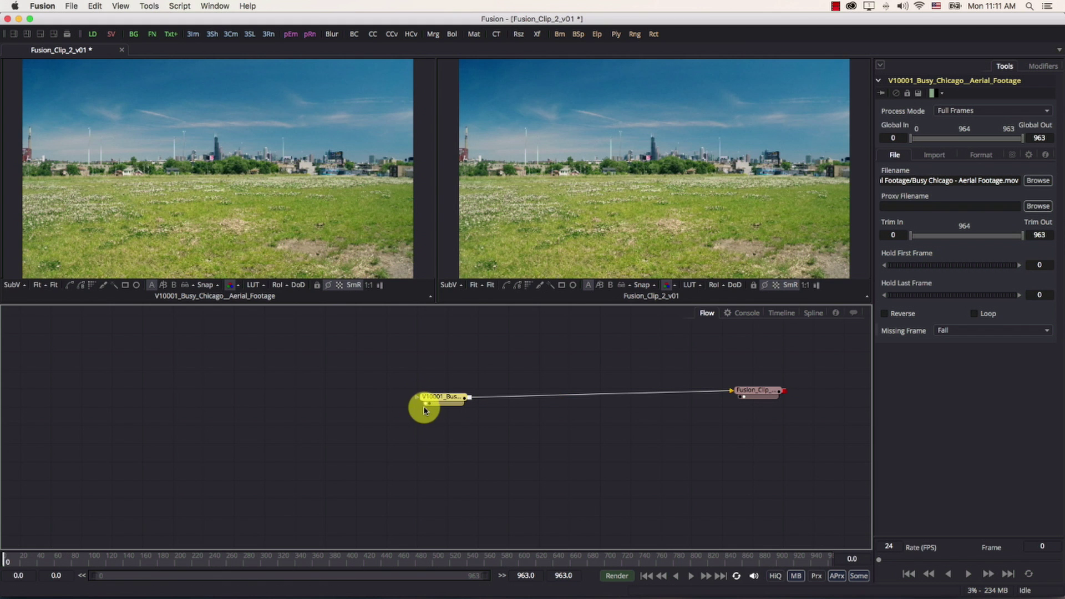
pyautogui.click(434, 399)
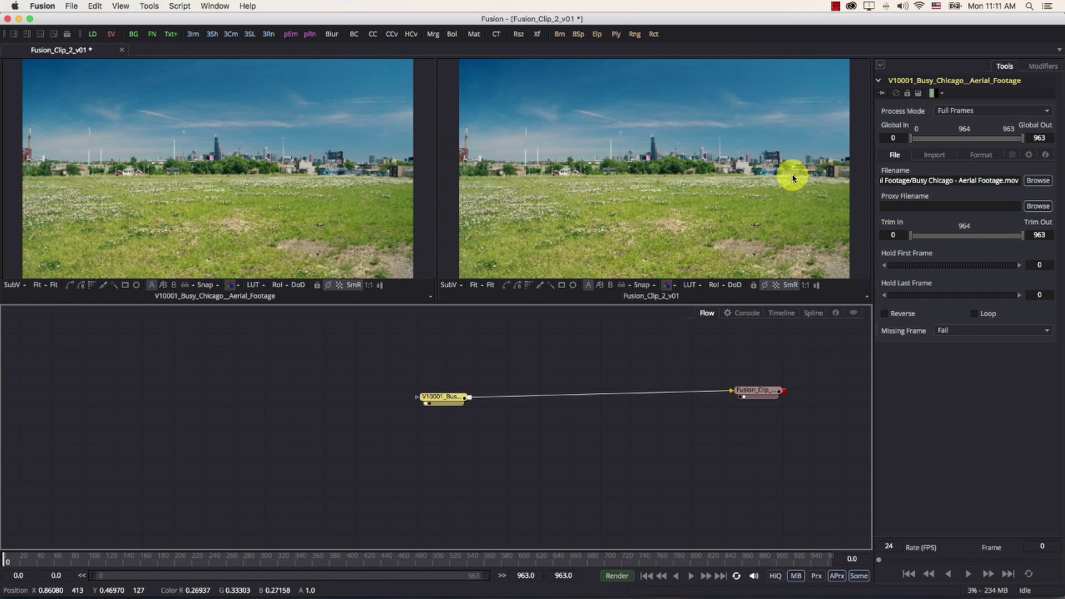
pyautogui.moveTo(433, 397); pyautogui.dragTo(433, 391)
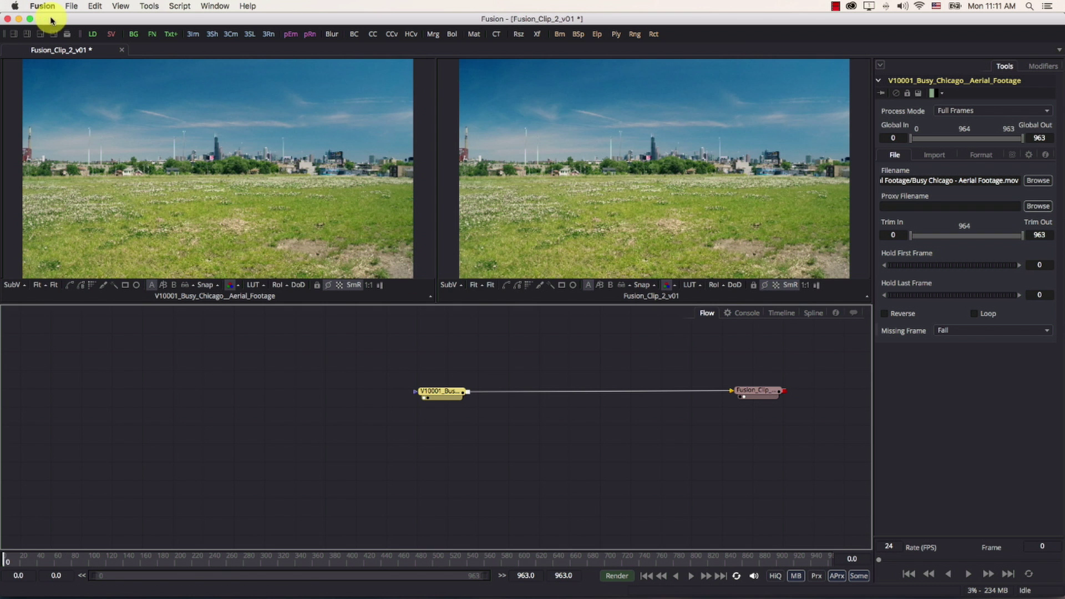
# - Add a Text 3D node from the 3D tools, view it in the right viewer, and place it above the link
pyautogui.click(65, 36)
pyautogui.click(220, 185)
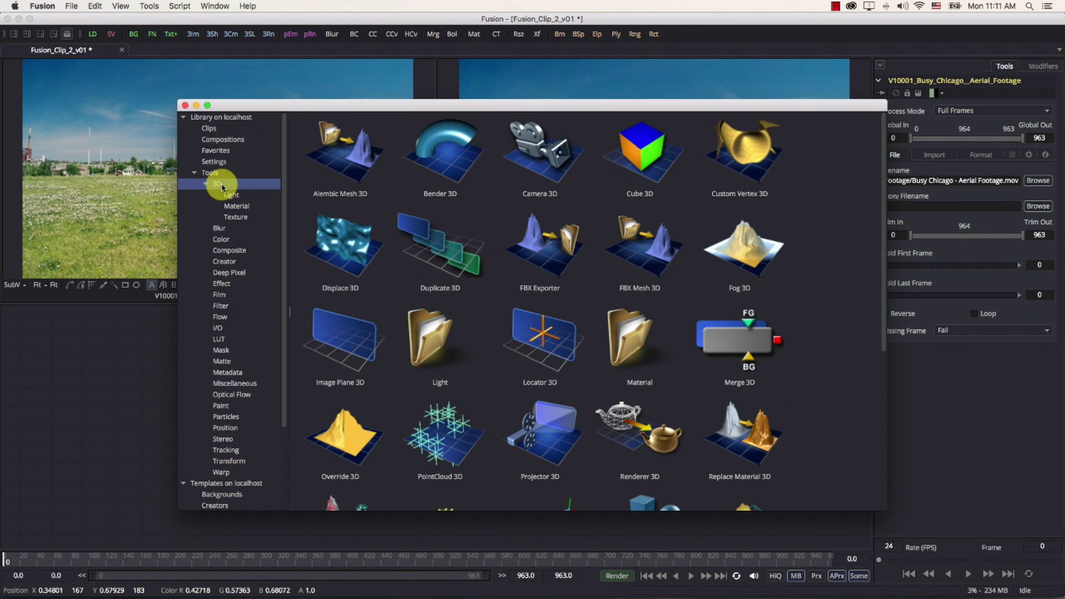
pyautogui.scroll(-5, 392, 344)
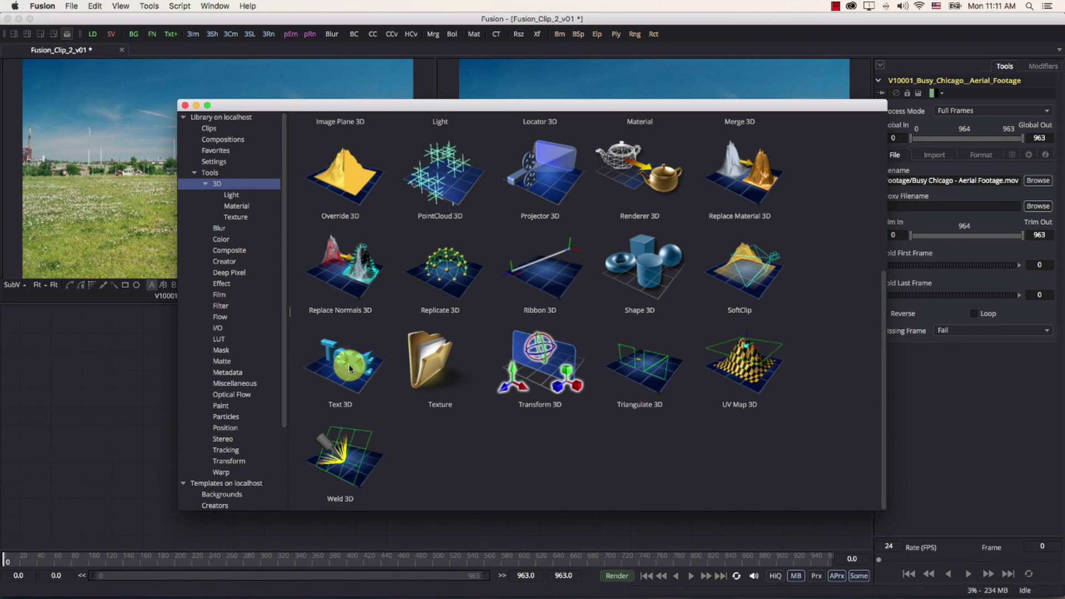
pyautogui.moveTo(349, 368); pyautogui.dragTo(132, 414)
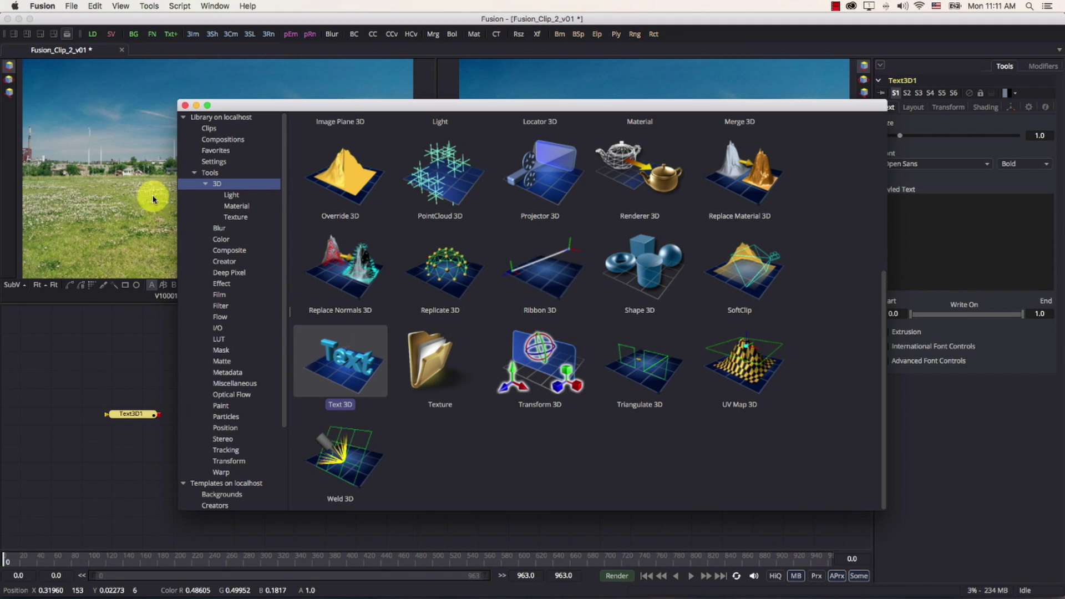
pyautogui.click(185, 106)
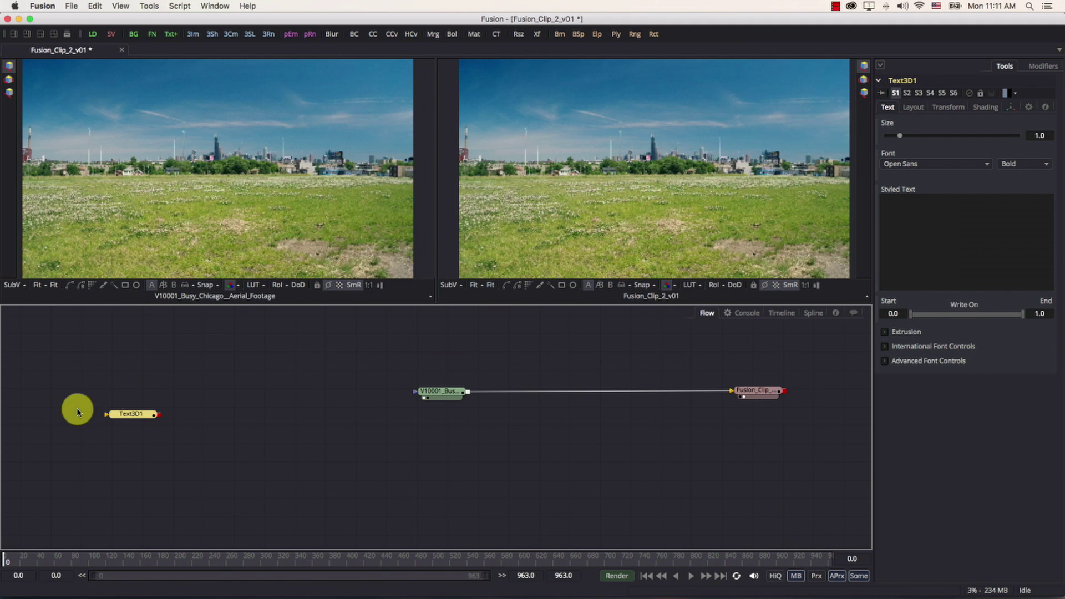
pyautogui.moveTo(135, 413); pyautogui.dragTo(552, 222)
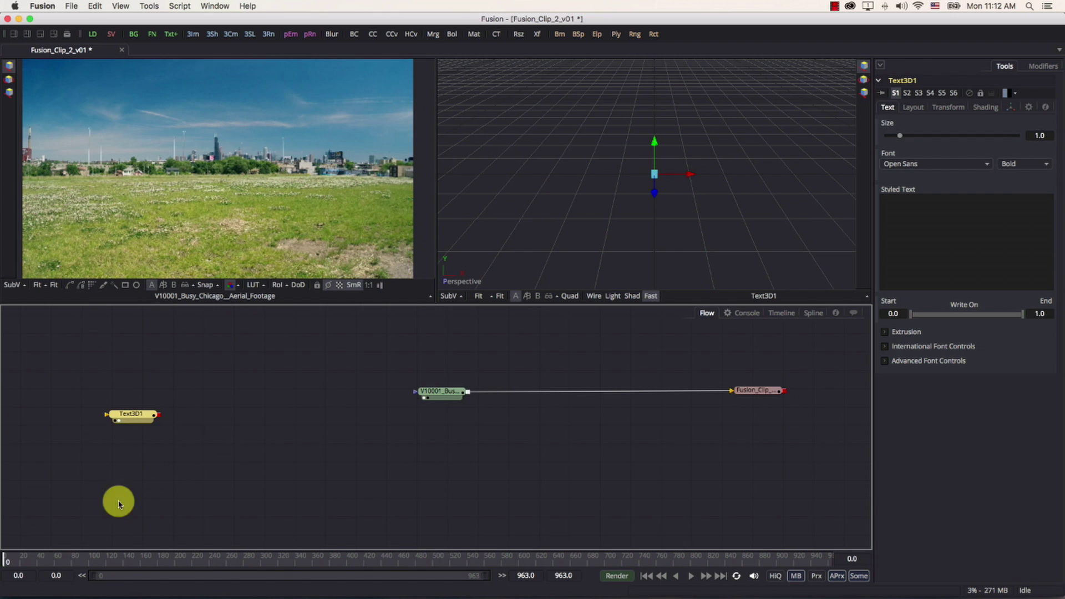
pyautogui.moveTo(119, 420); pyautogui.dragTo(565, 349)
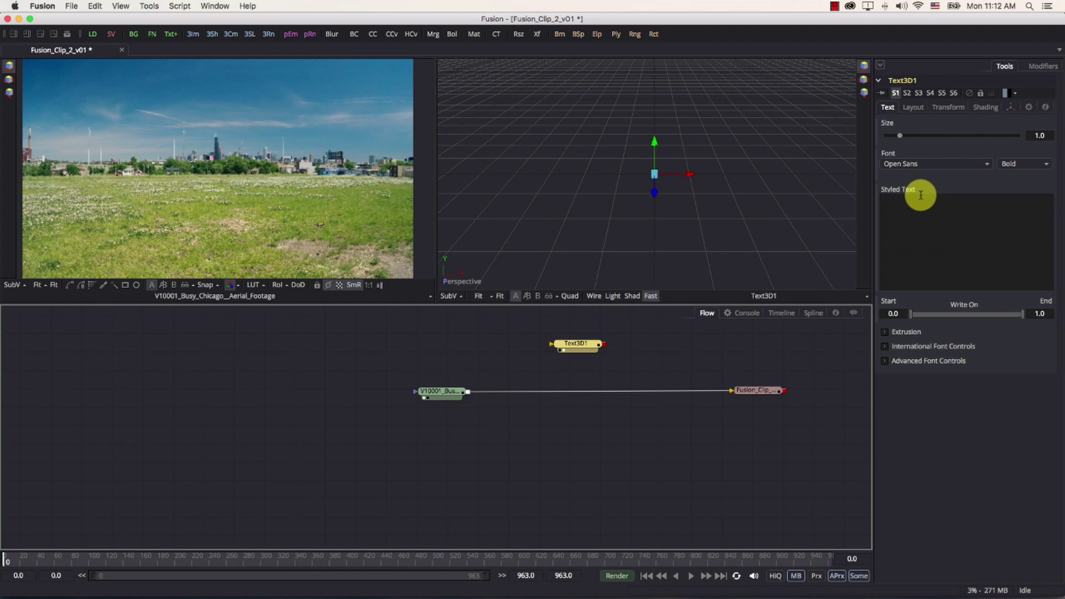
# - Enter '3D Text', set Extrusion Depth to about 0.085, and display it lit and shaded
pyautogui.click(949, 249)
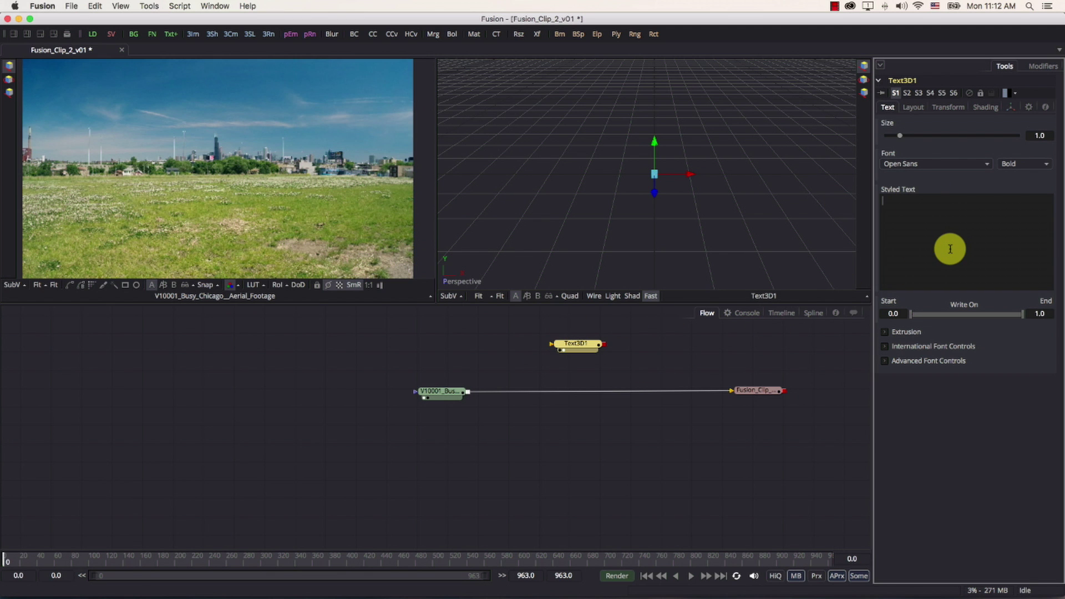
pyautogui.write('3D Text')
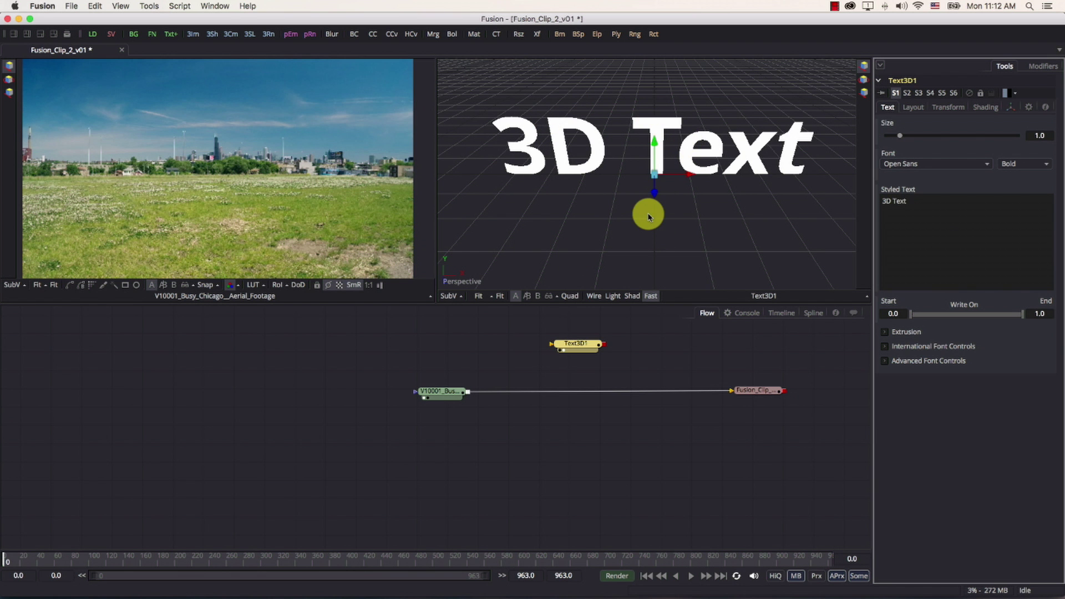
pyautogui.click(612, 189)
pyautogui.moveTo(612, 190); pyautogui.dragTo(808, 157)
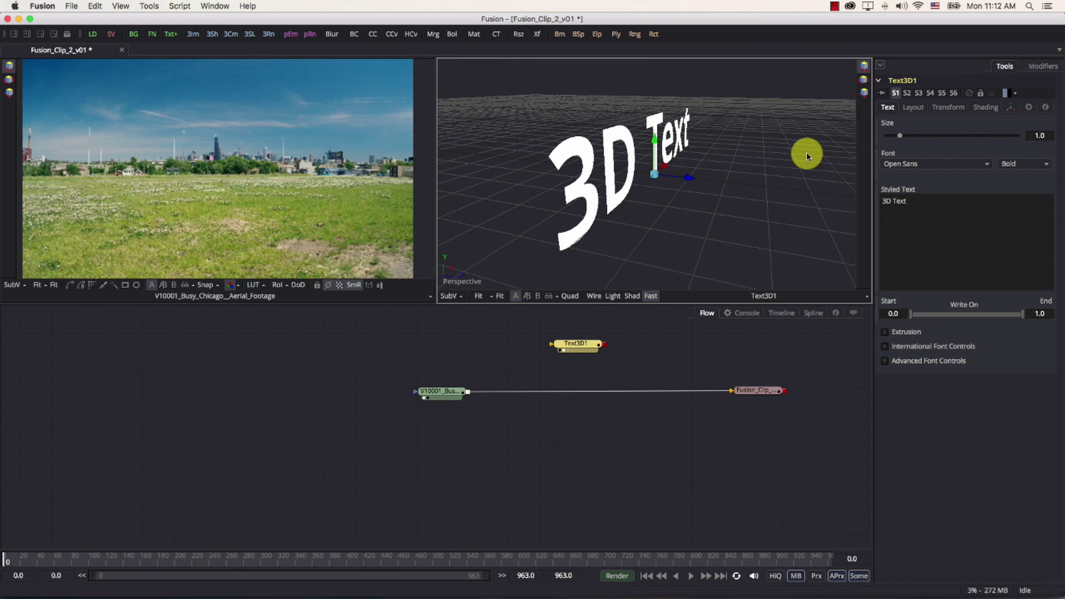
pyautogui.click(885, 332)
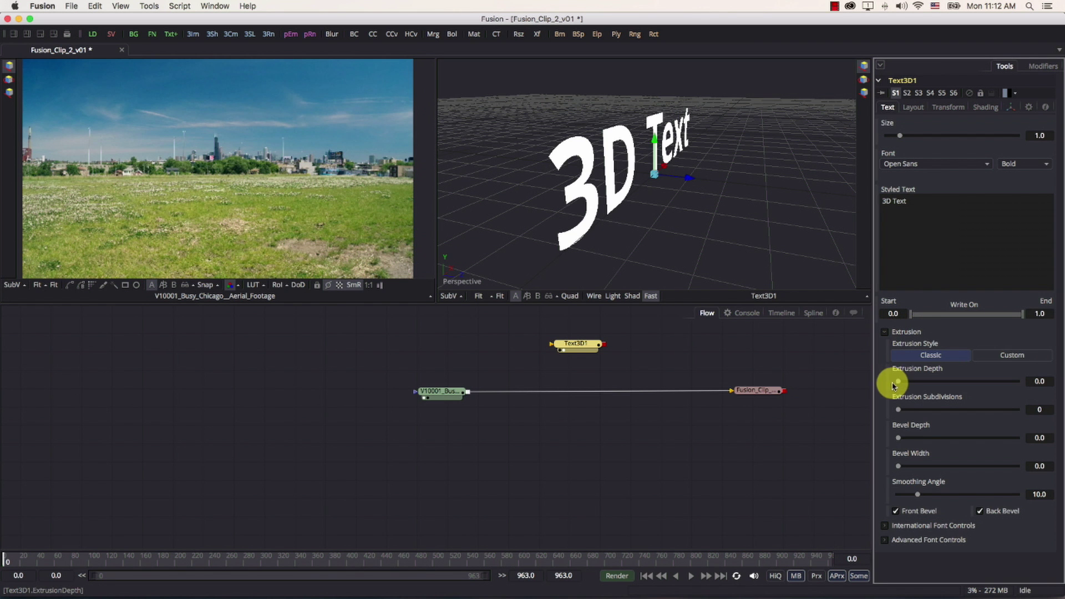
pyautogui.moveTo(901, 384); pyautogui.dragTo(932, 385)
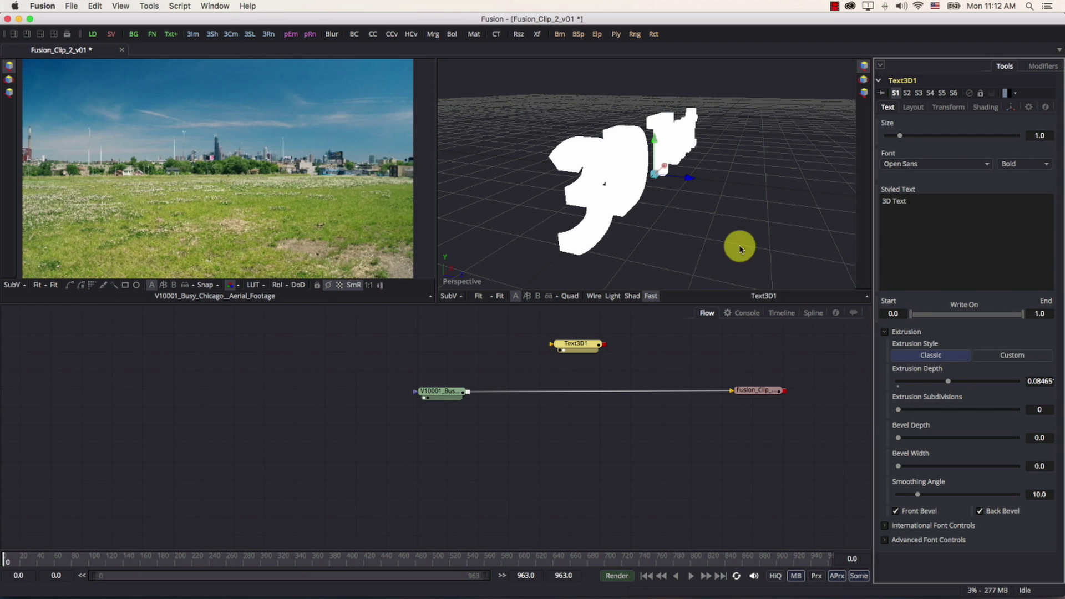
pyautogui.click(631, 297)
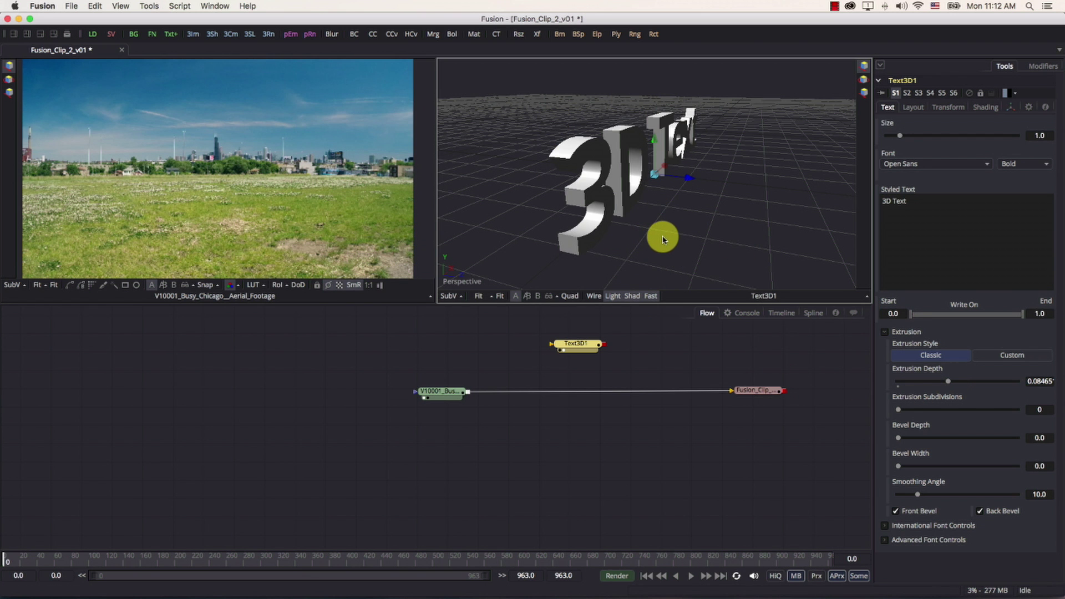
pyautogui.moveTo(663, 239); pyautogui.dragTo(681, 228)
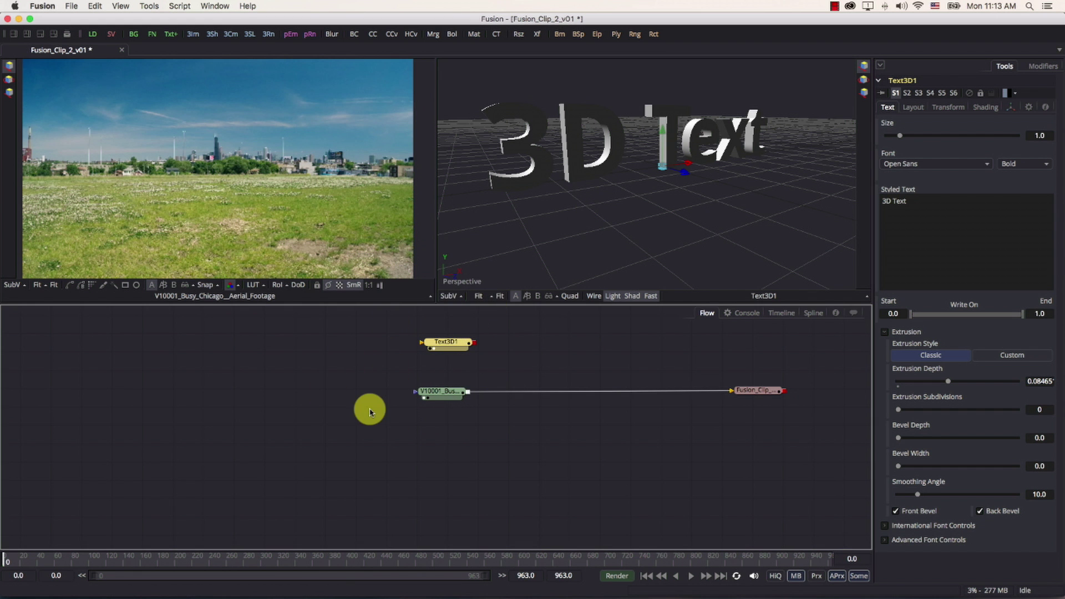
# - Rearrange the saver, loader and Text3D1 nodes so Text3D1 sits above the footage loader
pyautogui.moveTo(743, 388); pyautogui.dragTo(772, 396)
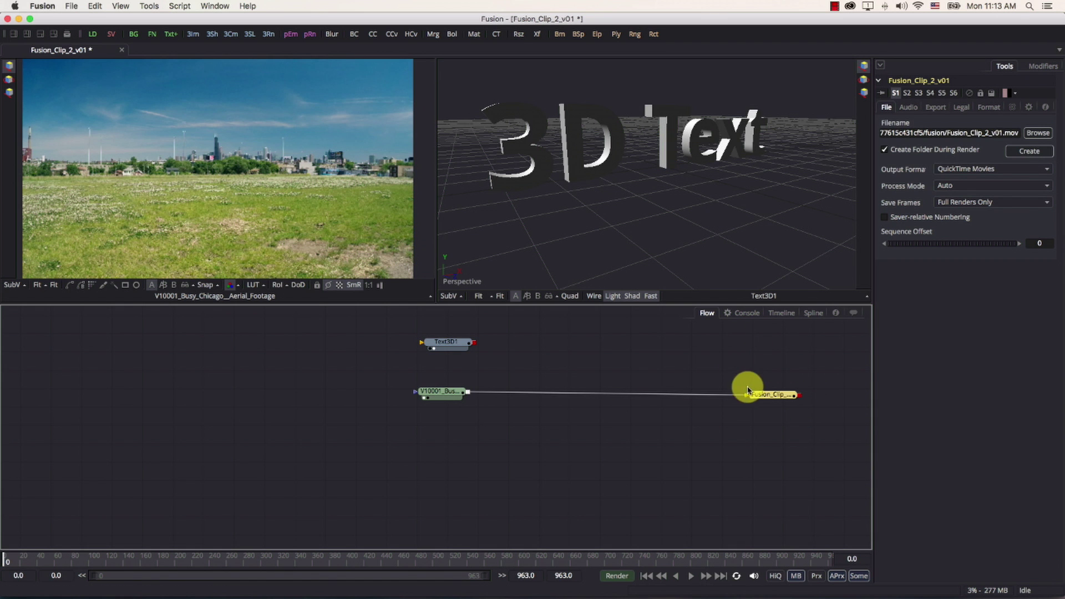
pyautogui.click(442, 346)
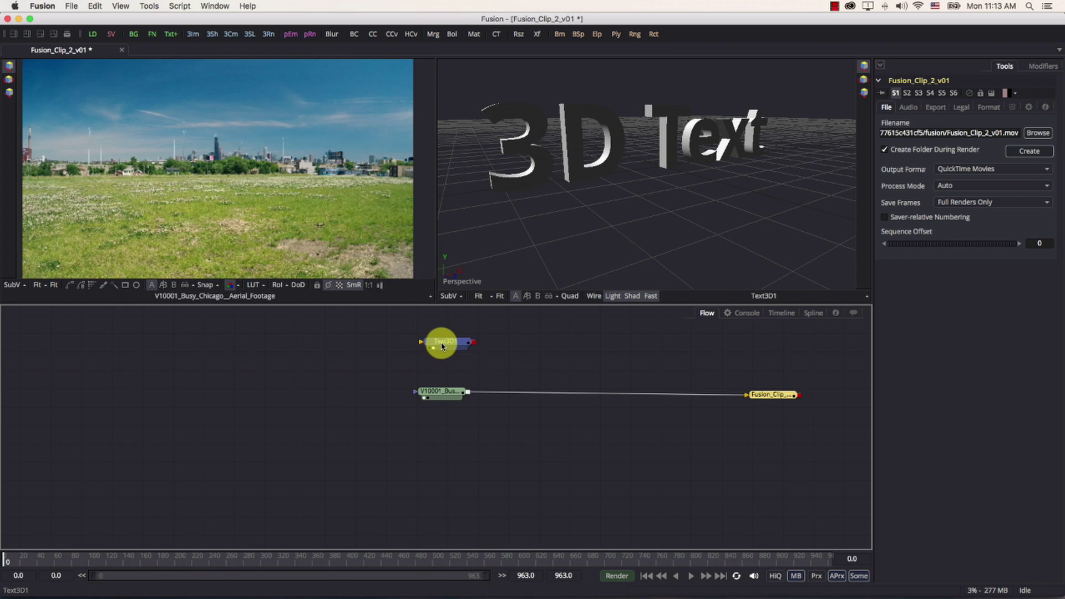
pyautogui.moveTo(438, 392); pyautogui.dragTo(374, 400)
pyautogui.moveTo(438, 348); pyautogui.dragTo(388, 348)
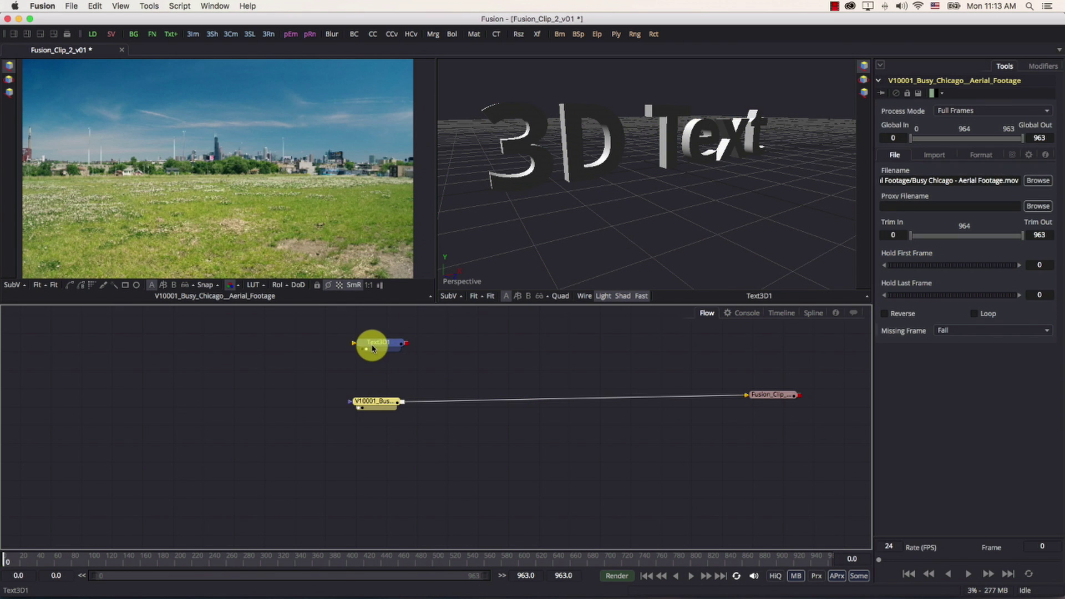
pyautogui.click(372, 348)
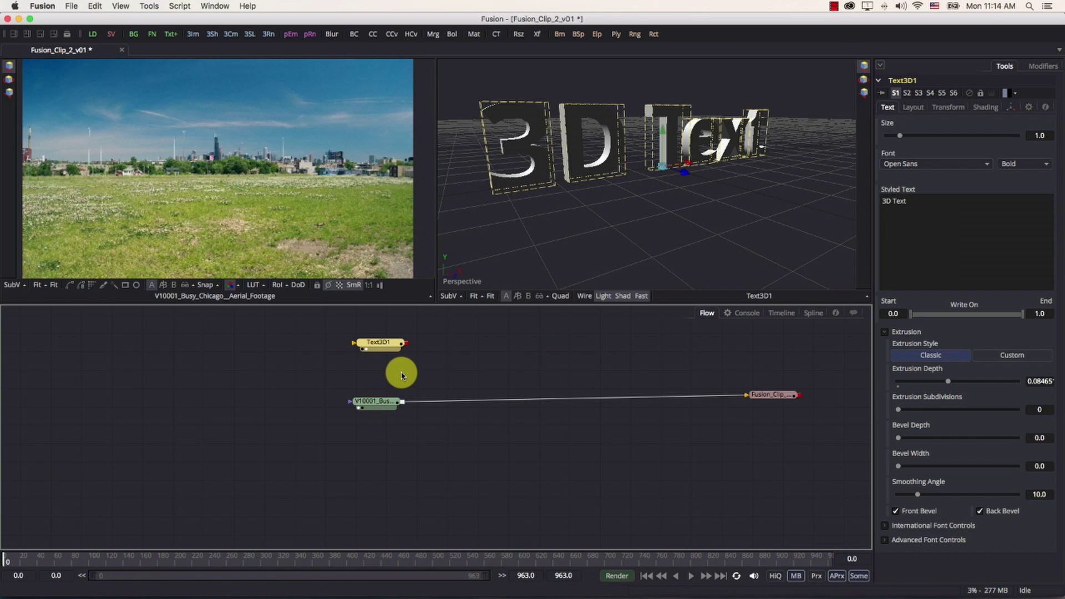
pyautogui.click(497, 342)
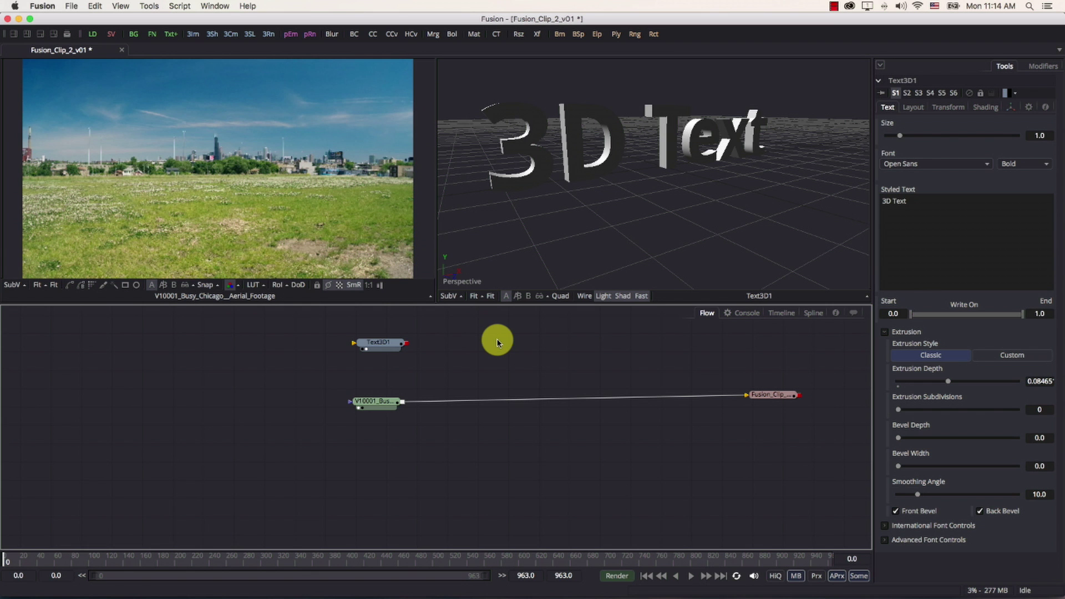
# - Add a Renderer 3D node fed by Text3D1, show it in the right viewer, and move the loader below
pyautogui.hotkey('shift', 'space')
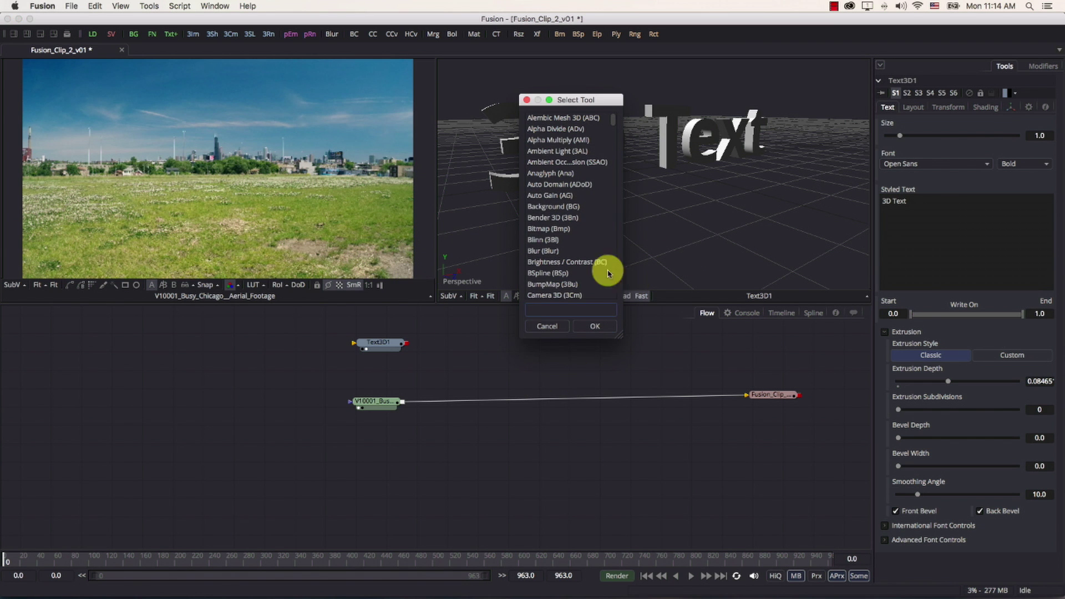
pyautogui.write('rend')
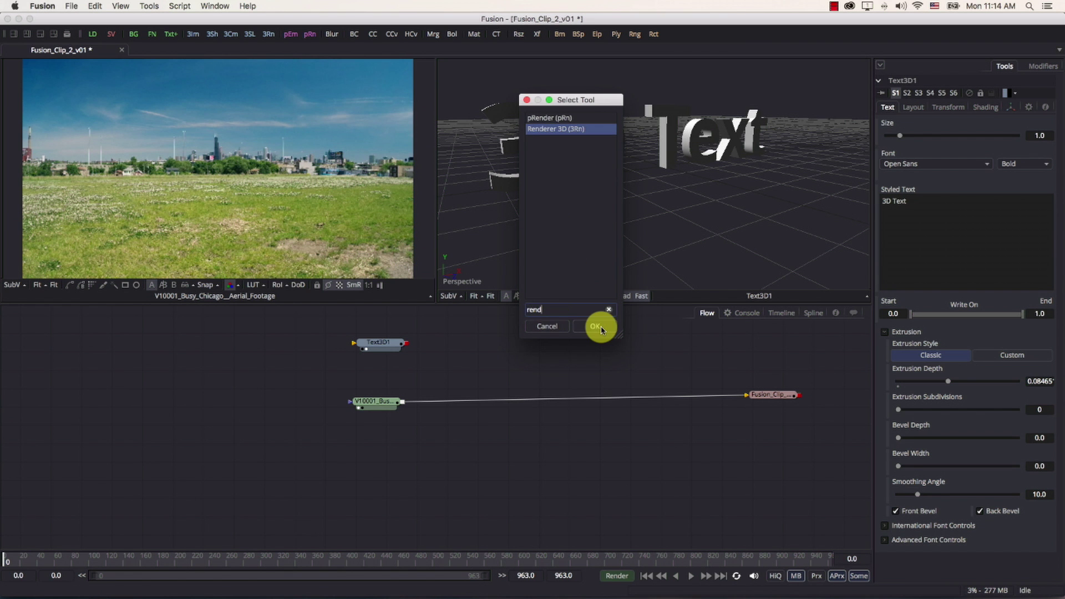
pyautogui.click(598, 325)
pyautogui.moveTo(496, 341); pyautogui.dragTo(463, 344)
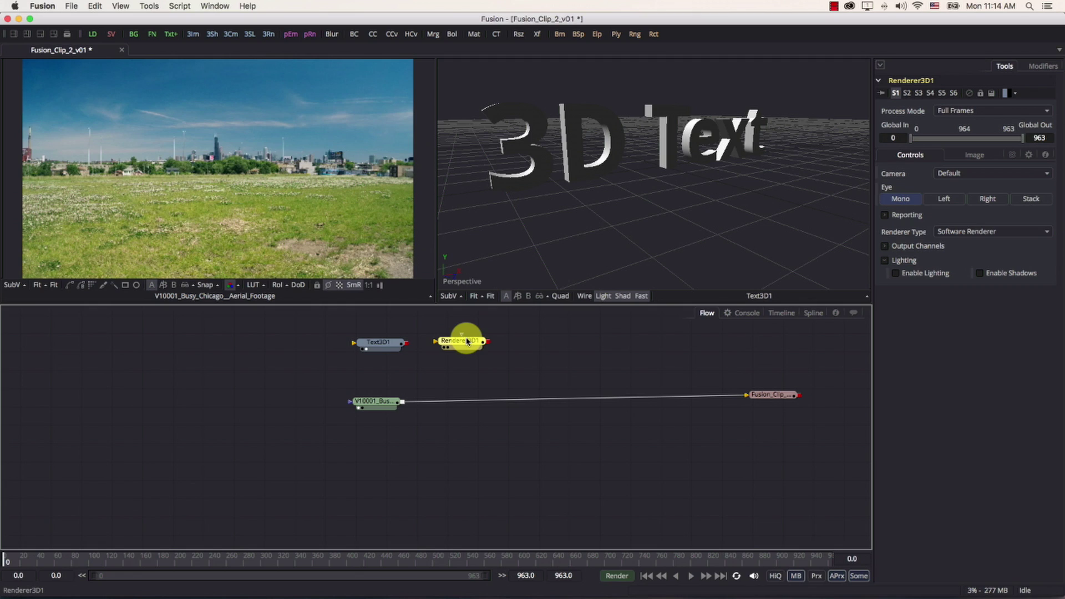
pyautogui.moveTo(405, 346); pyautogui.dragTo(412, 340)
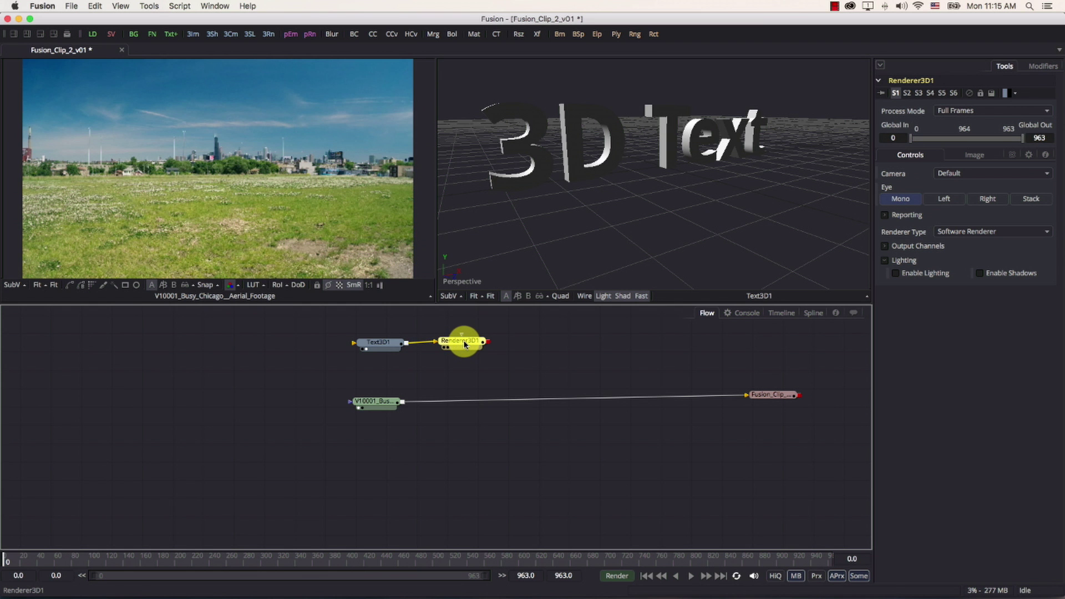
pyautogui.moveTo(480, 338); pyautogui.dragTo(615, 175)
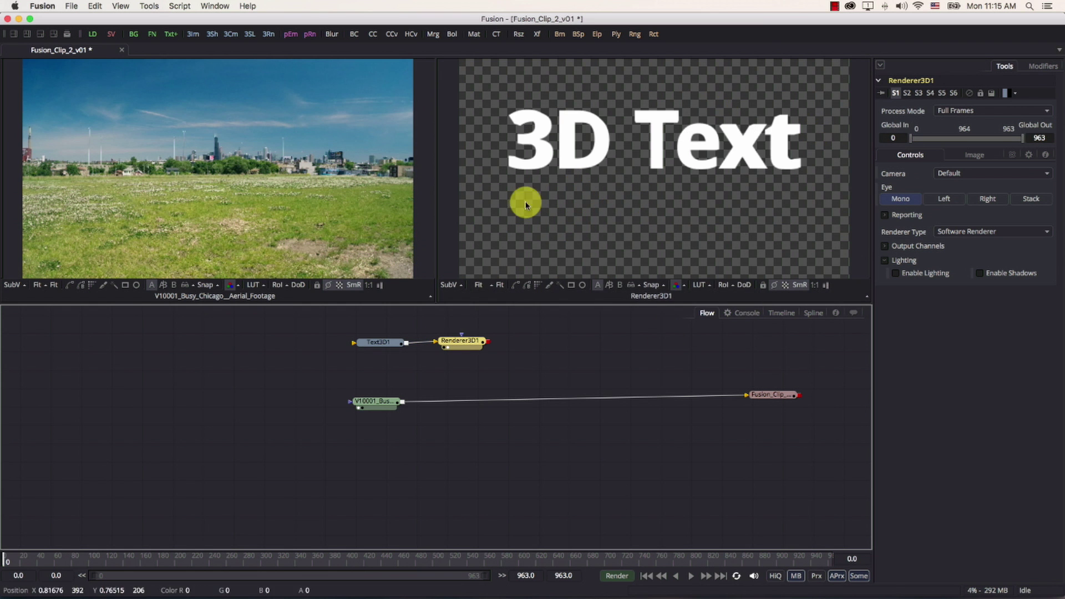
pyautogui.moveTo(376, 404); pyautogui.dragTo(465, 400)
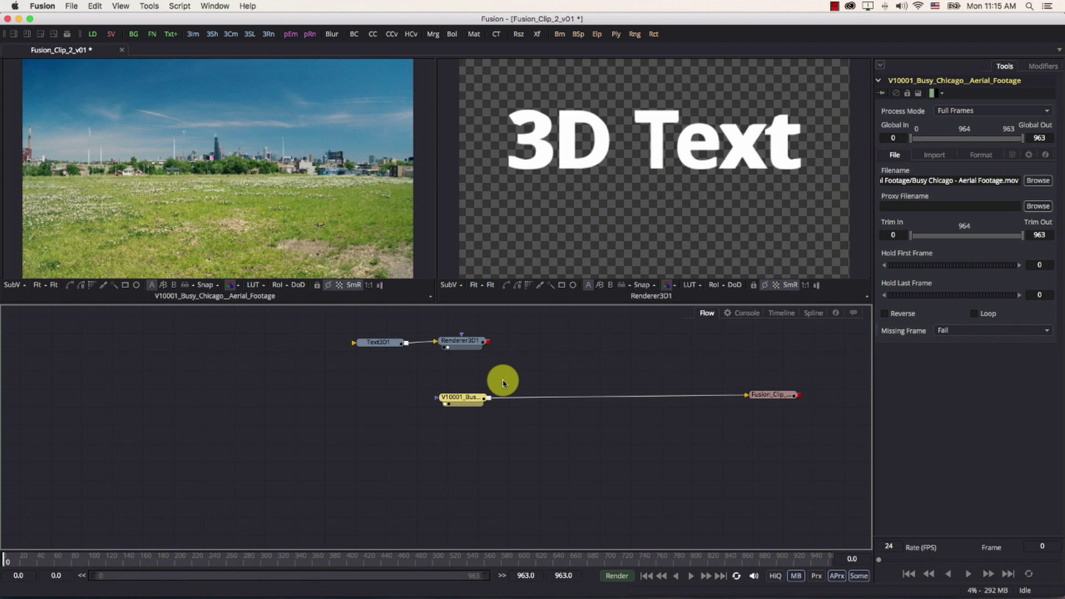
# - Add a Merge node between Renderer3D1 and the footage loader
pyautogui.hotkey('shift', 'space')
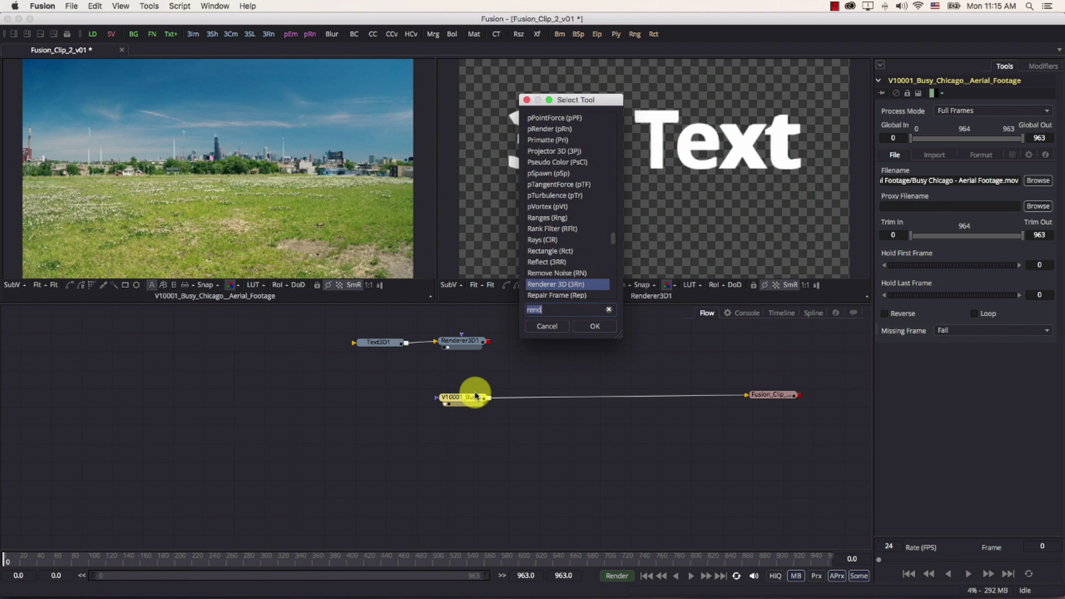
pyautogui.write('merg')
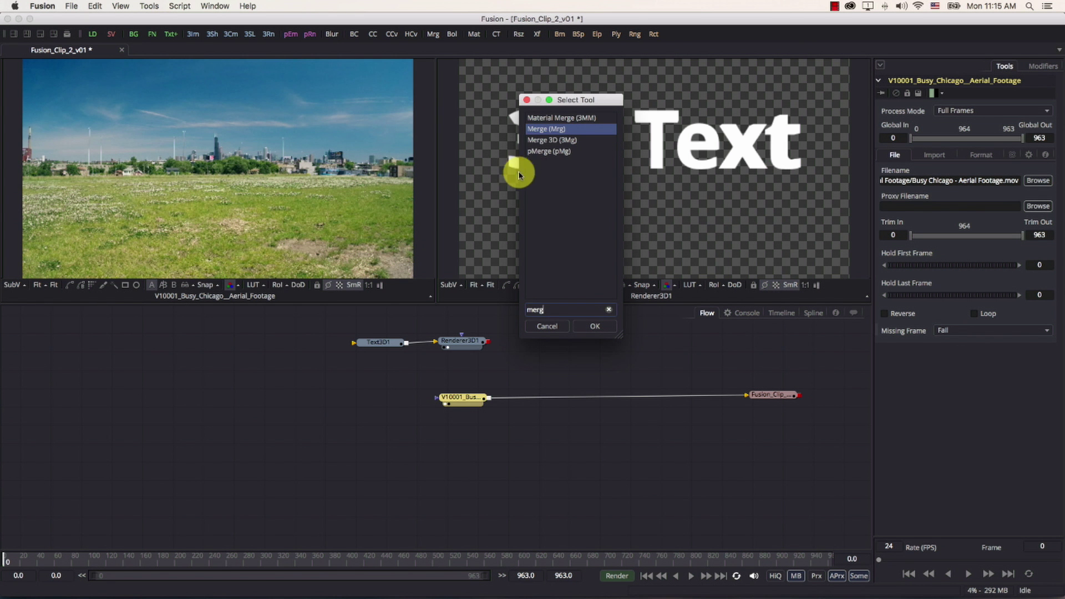
pyautogui.click(595, 326)
pyautogui.moveTo(552, 394); pyautogui.dragTo(558, 368)
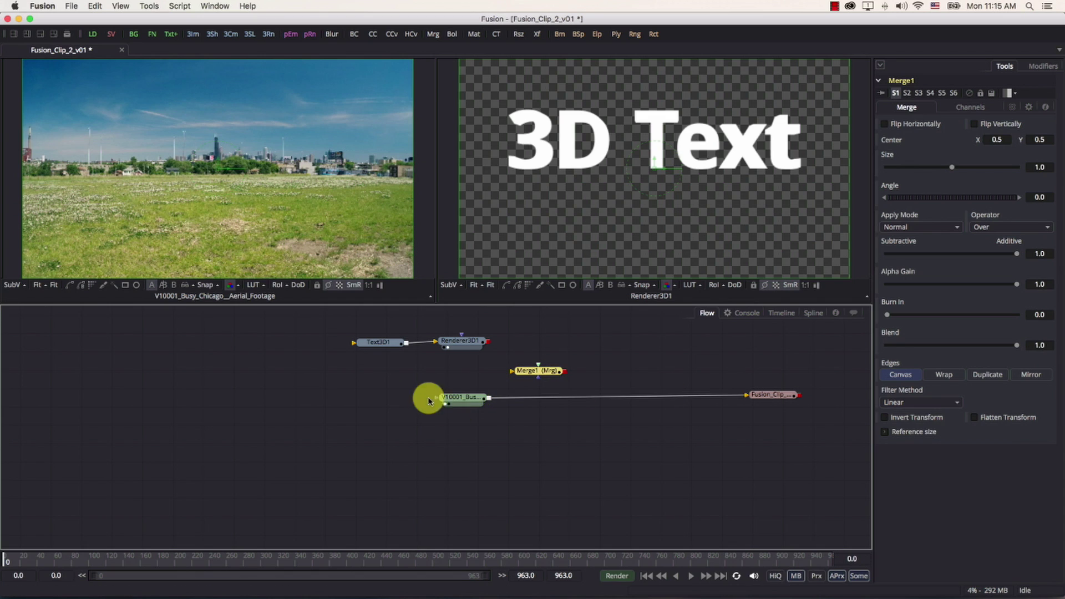
# - Disconnect the loader from Fusion_Clip and wire it into Merge1's Background input
pyautogui.moveTo(750, 395); pyautogui.dragTo(727, 394)
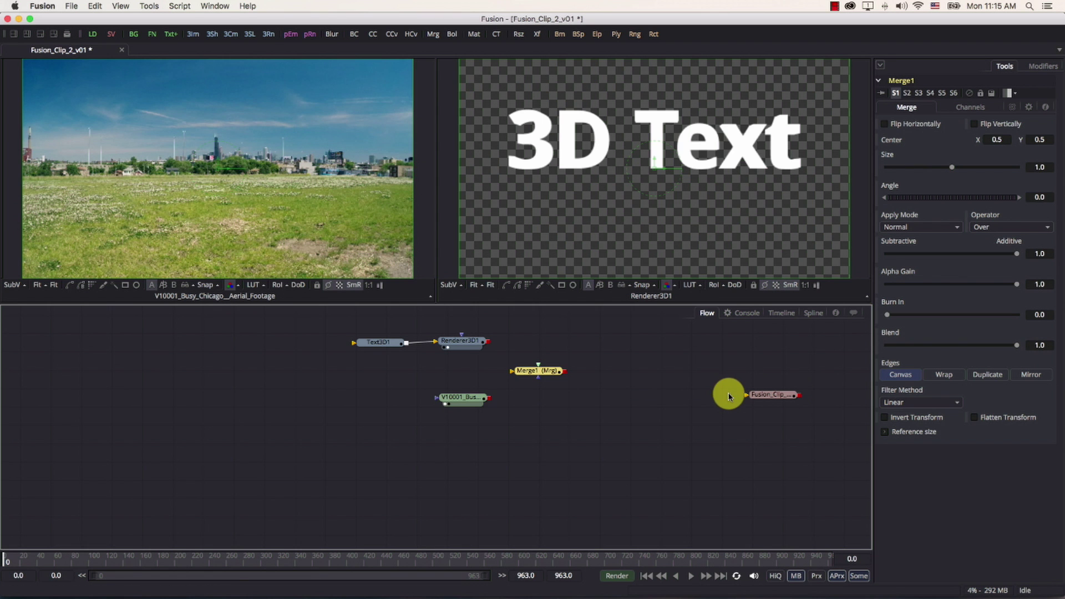
pyautogui.moveTo(475, 399); pyautogui.dragTo(471, 397)
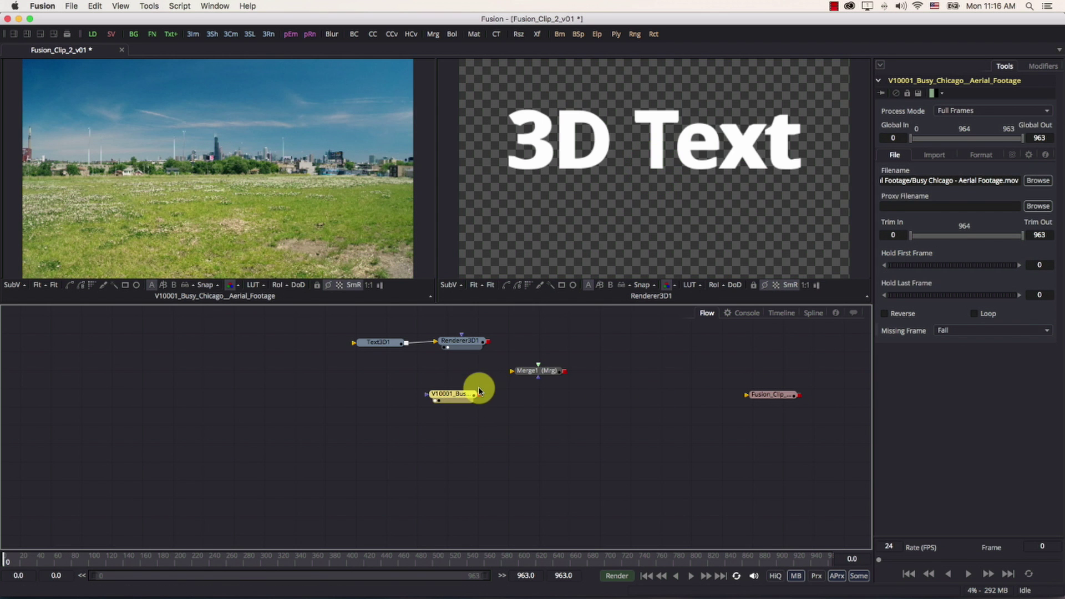
pyautogui.rightClick(481, 390)
pyautogui.click(487, 366)
pyautogui.moveTo(480, 395); pyautogui.dragTo(531, 373)
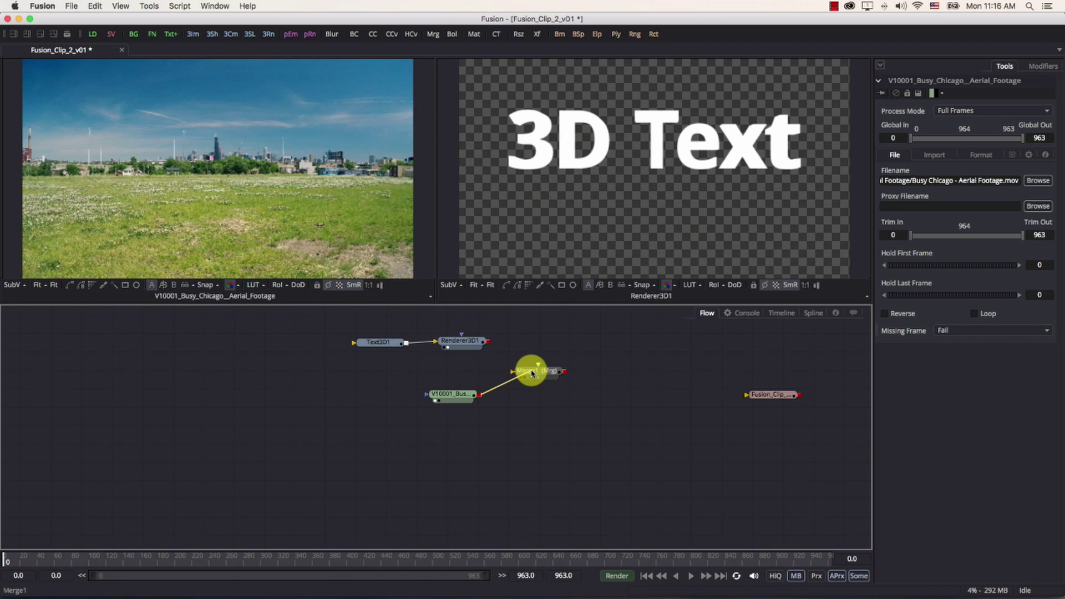
pyautogui.moveTo(543, 379); pyautogui.dragTo(542, 388)
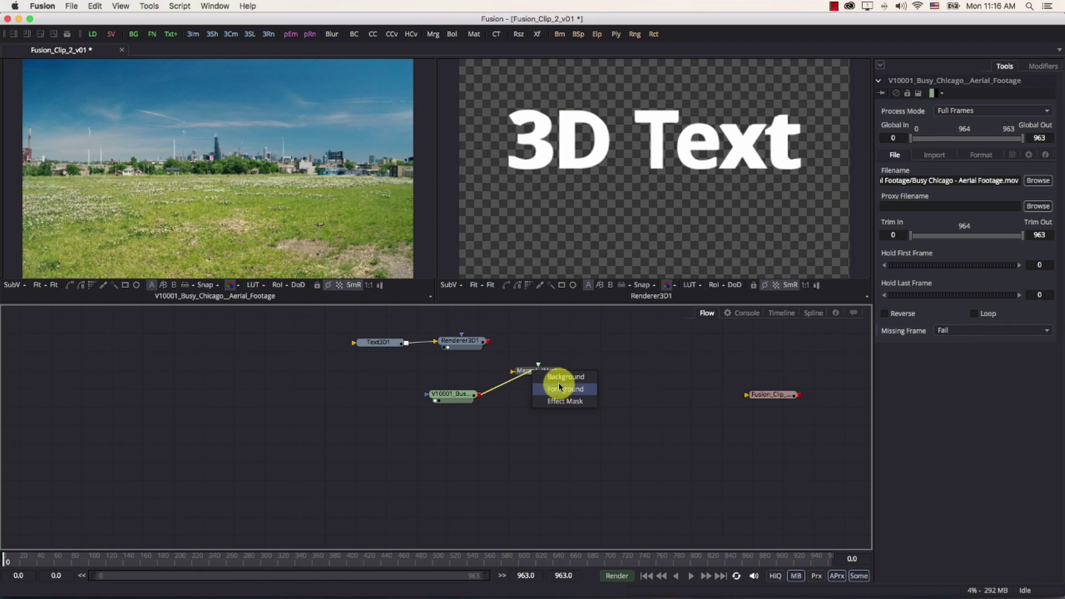
pyautogui.moveTo(559, 383); pyautogui.dragTo(559, 383)
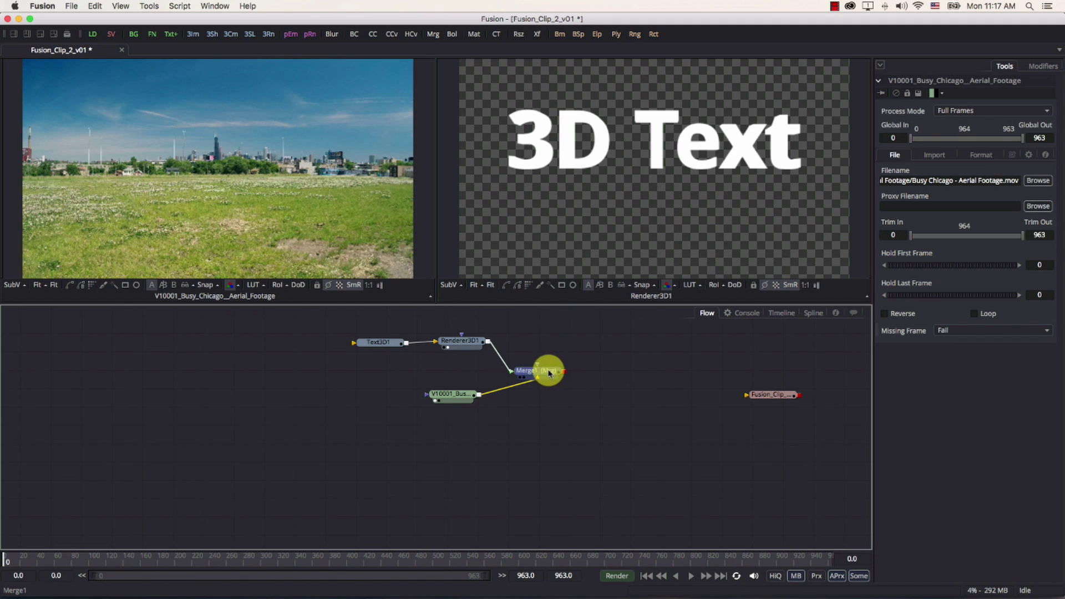
# - Show the Merge1 composite of white '3D Text' over the Chicago footage in the left viewer
pyautogui.moveTo(548, 373); pyautogui.dragTo(250, 136)
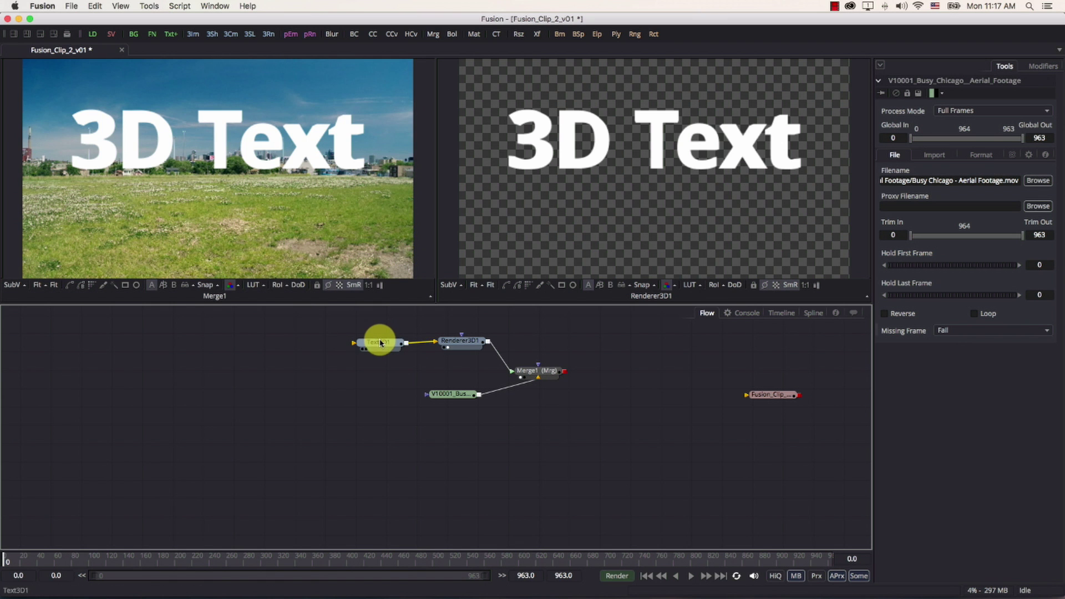
pyautogui.moveTo(380, 343)
pyautogui.mouseDown()
pyautogui.moveTo(328, 174)
pyautogui.moveTo(161, 175)
pyautogui.moveTo(349, 214)
pyautogui.moveTo(231, 231)
pyautogui.moveTo(172, 142)
pyautogui.moveTo(388, 340)
pyautogui.mouseUp()
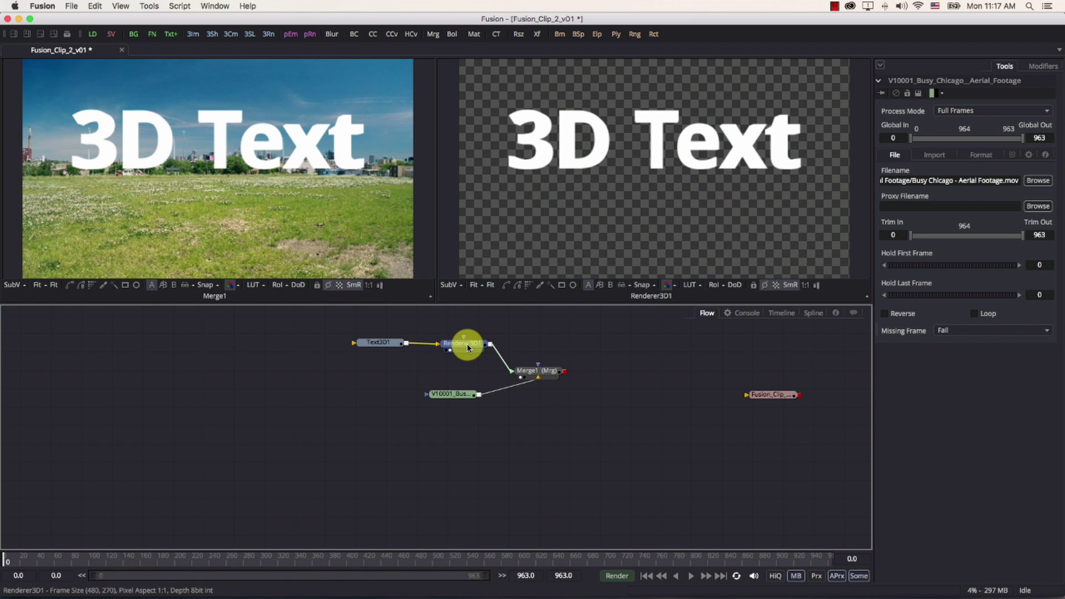
pyautogui.click(468, 348)
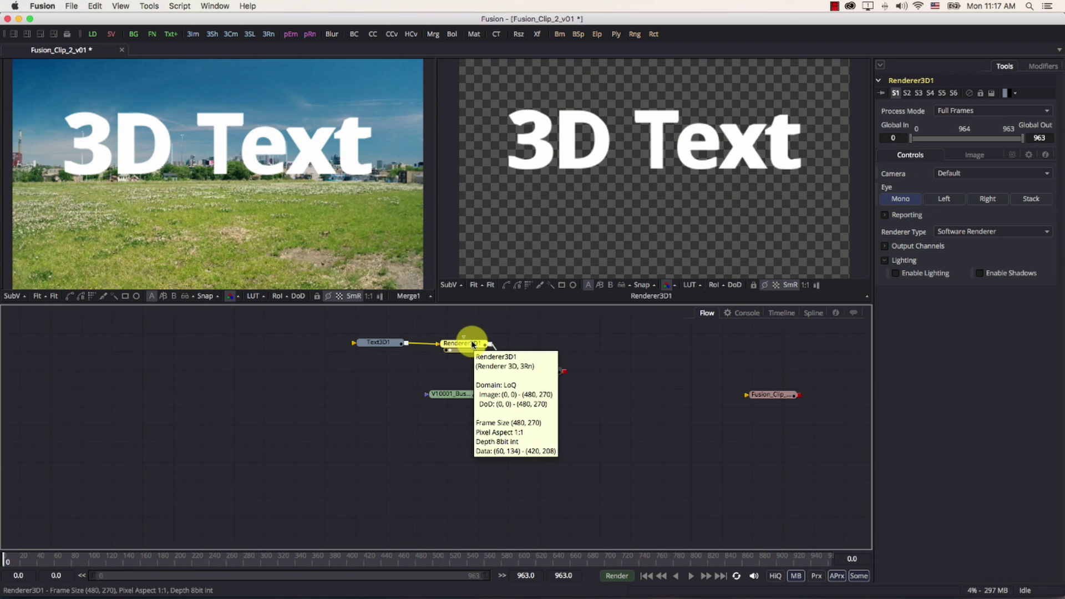
pyautogui.click(391, 366)
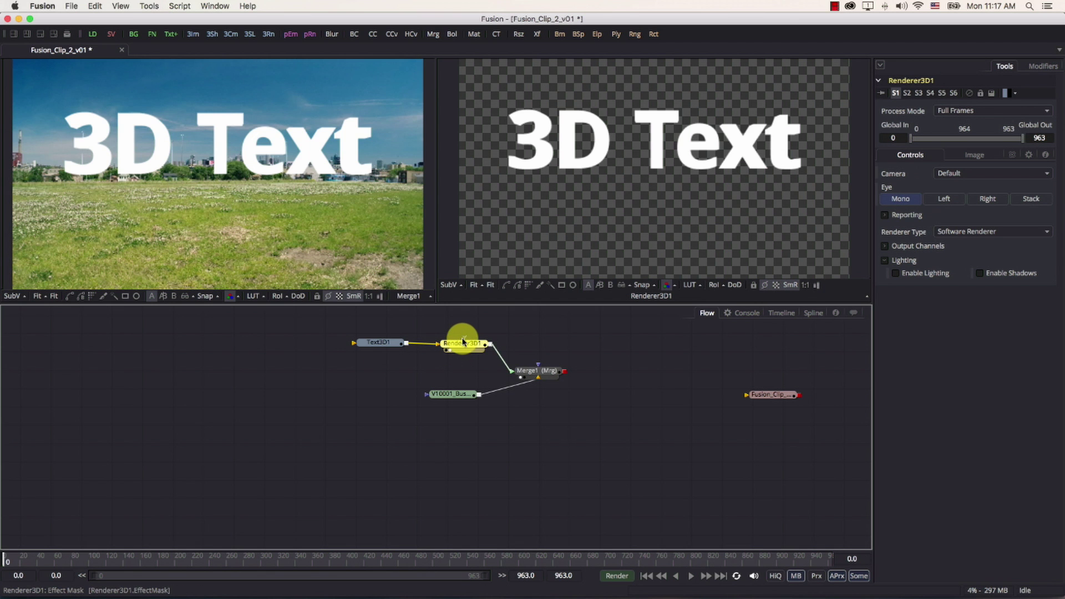
pyautogui.click(459, 370)
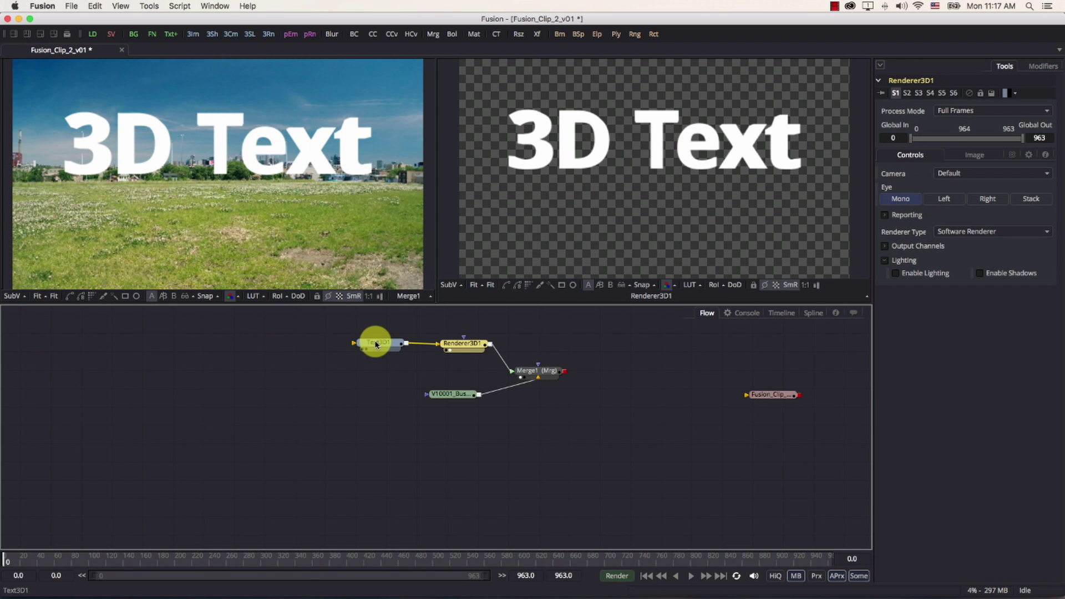
# - Give Text3D1's bevel a separate blue material (R 0.145, G 0, B 1)
pyautogui.moveTo(378, 346); pyautogui.dragTo(577, 196)
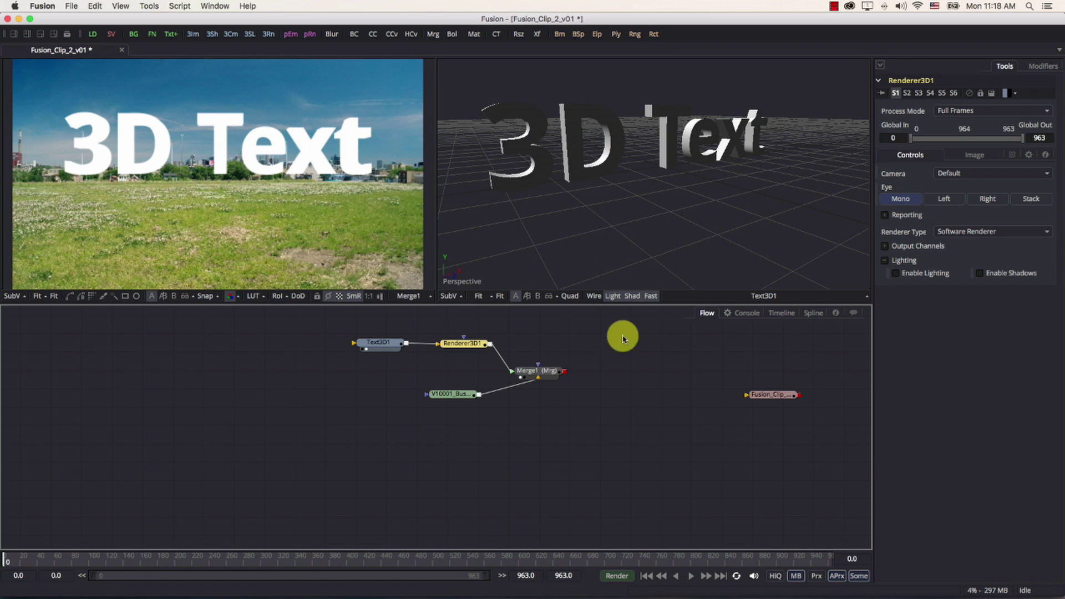
pyautogui.click(613, 295)
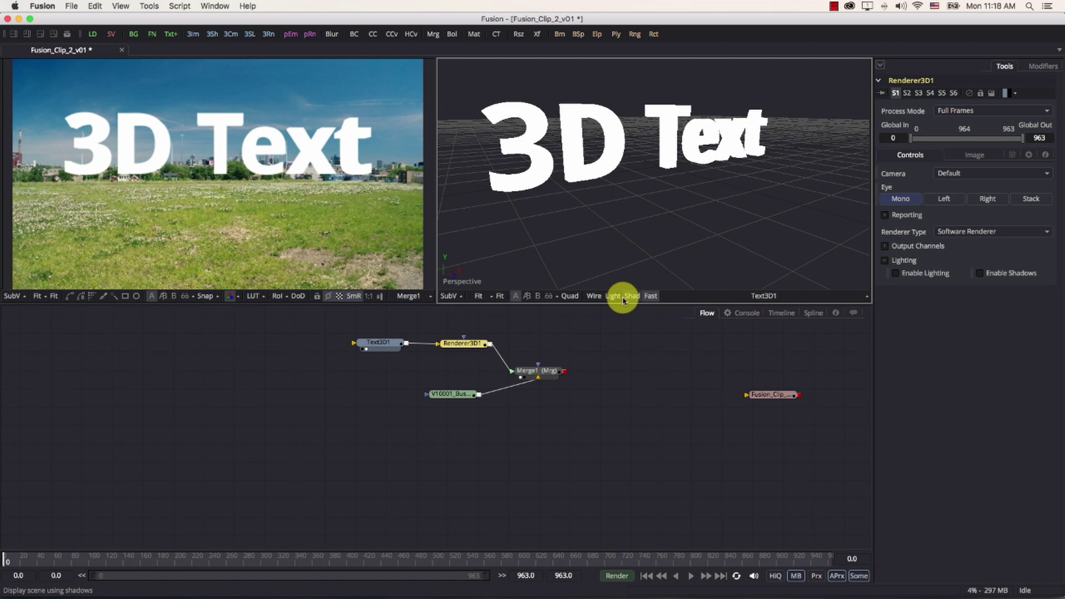
pyautogui.click(631, 297)
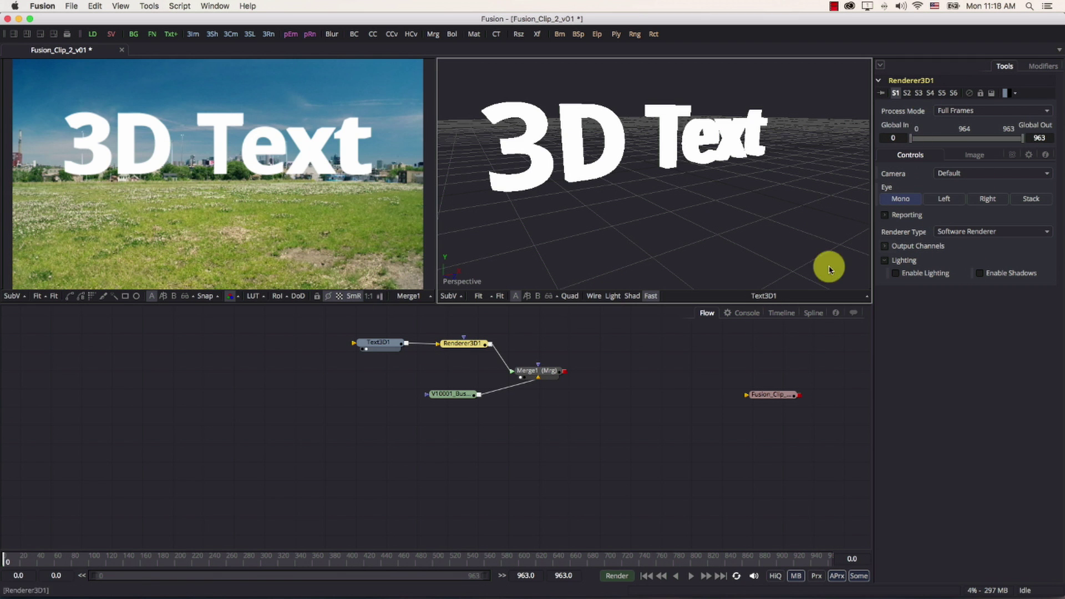
pyautogui.click(382, 344)
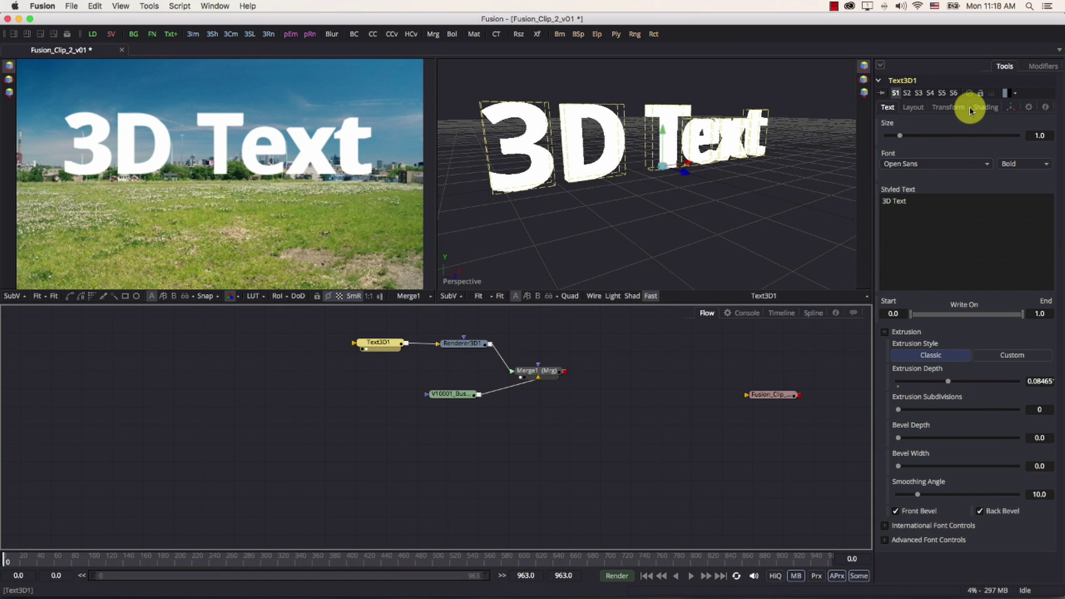
pyautogui.click(978, 111)
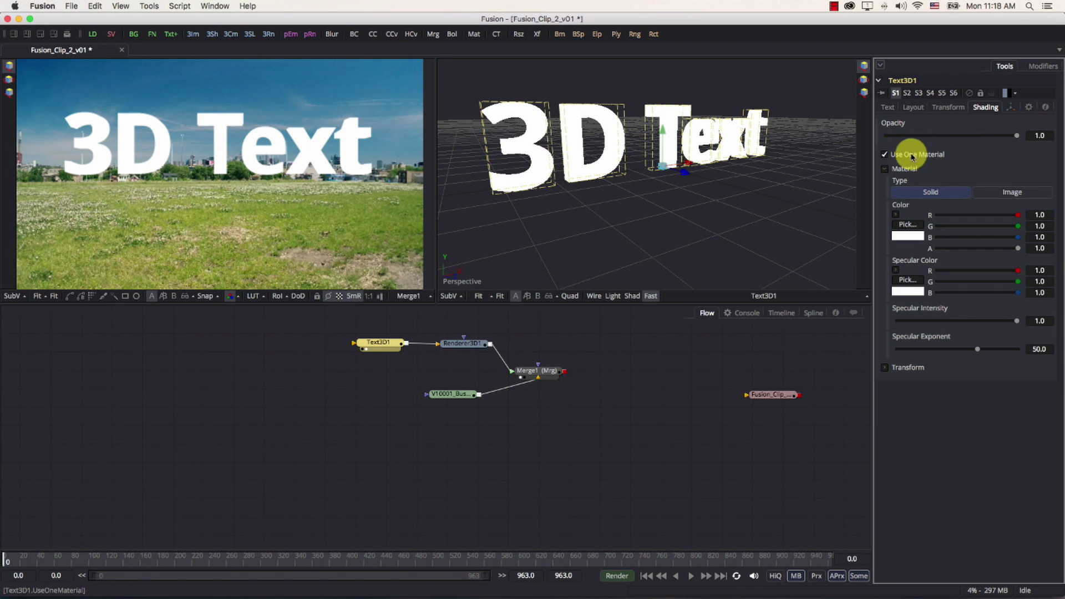
pyautogui.click(884, 155)
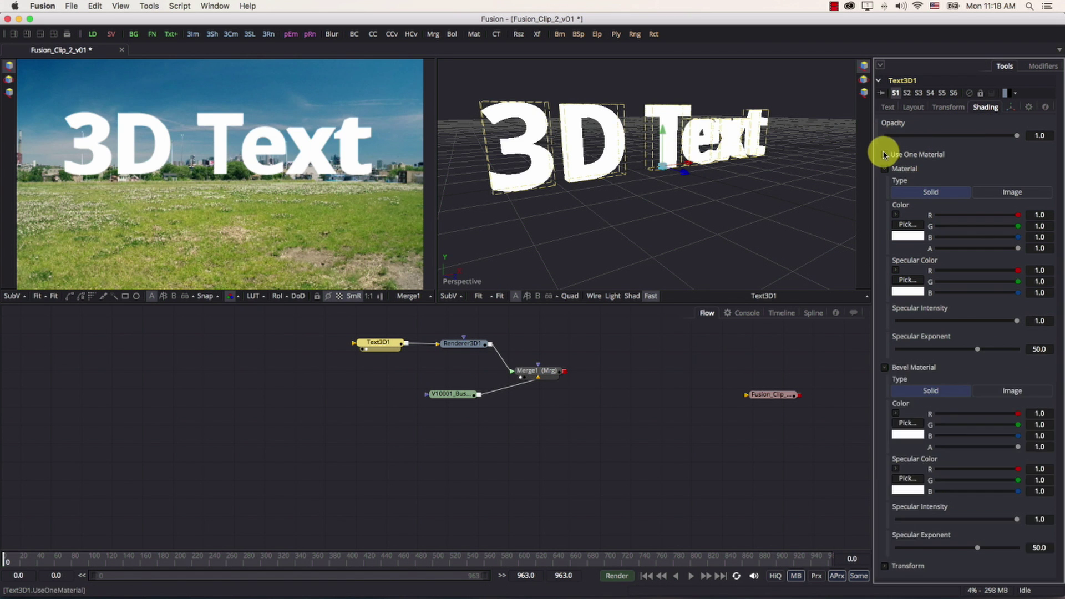
pyautogui.click(908, 424)
pyautogui.moveTo(314, 292); pyautogui.dragTo(320, 259)
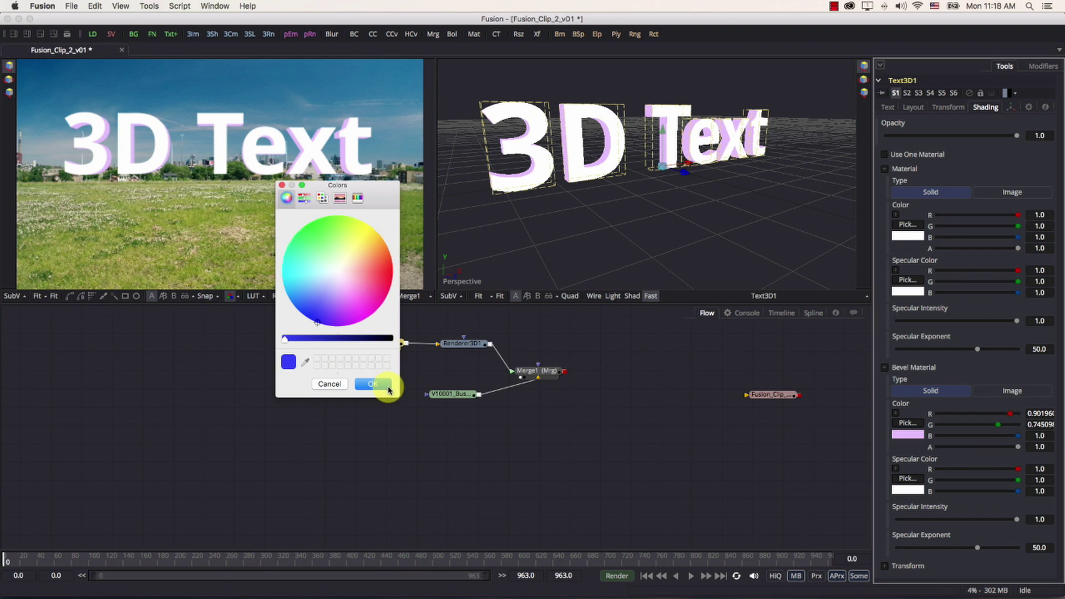
pyautogui.click(388, 389)
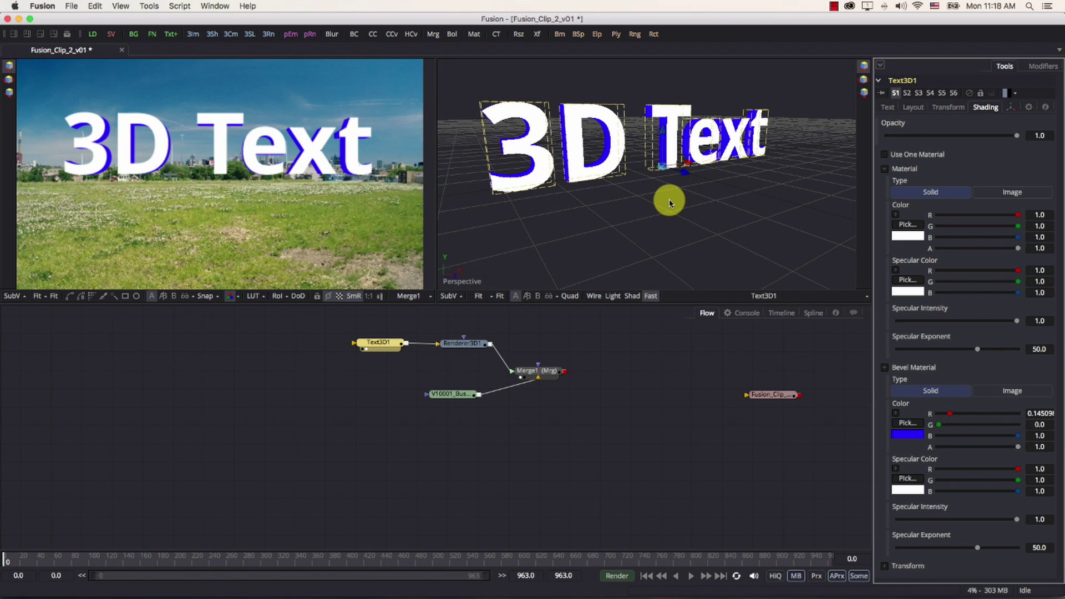
# - Reset Text3D1's X Rotation to 0 and set its Z Offset to about -9.01
pyautogui.click(1011, 108)
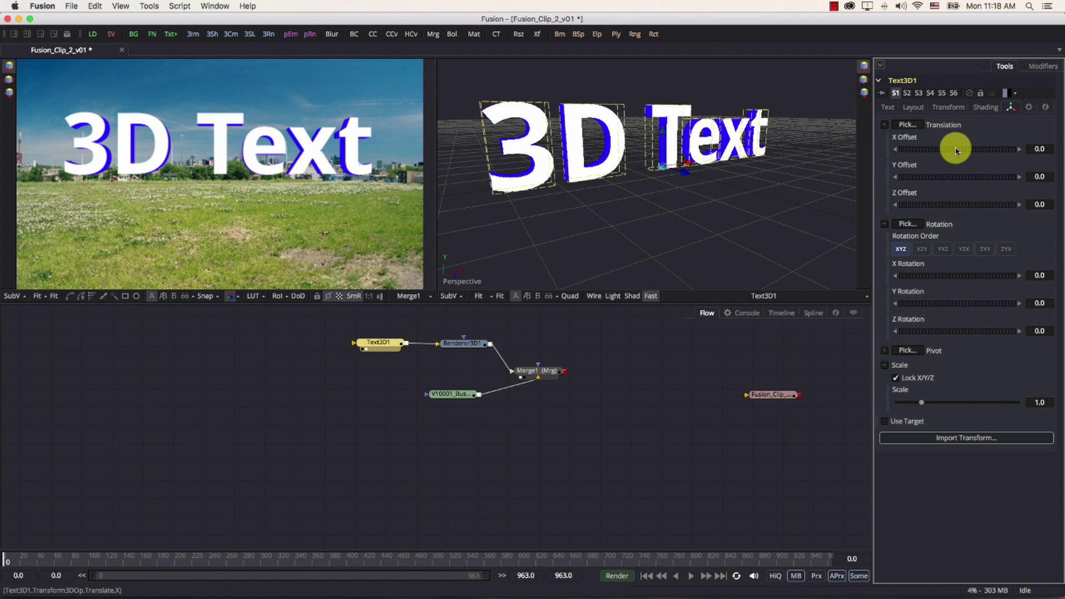
pyautogui.moveTo(939, 281)
pyautogui.mouseDown()
pyautogui.moveTo(952, 277)
pyautogui.moveTo(916, 278)
pyautogui.moveTo(954, 275)
pyautogui.mouseUp()
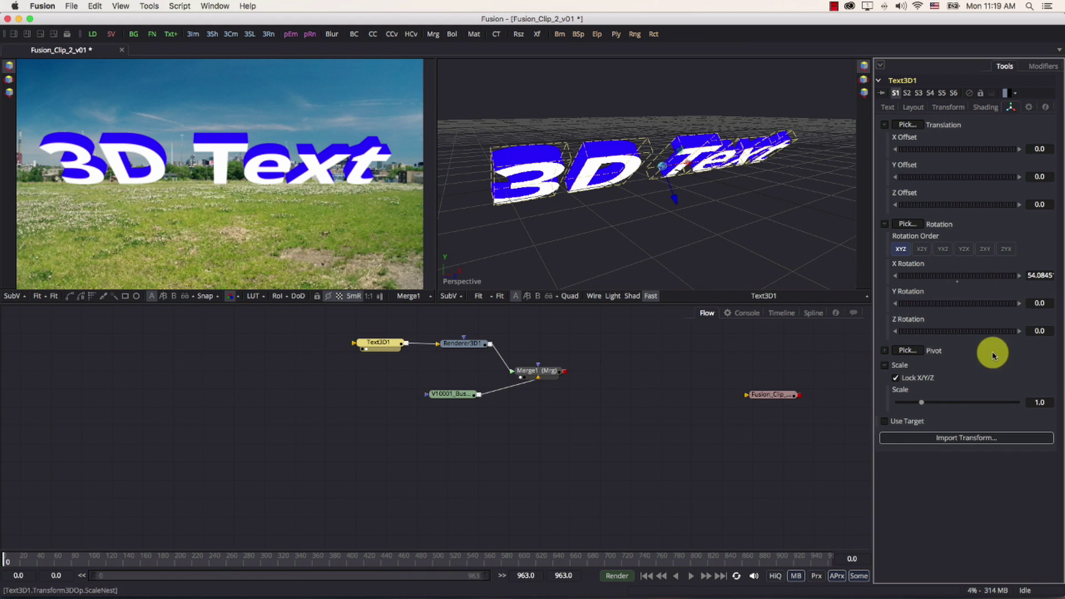
pyautogui.doubleClick(958, 285)
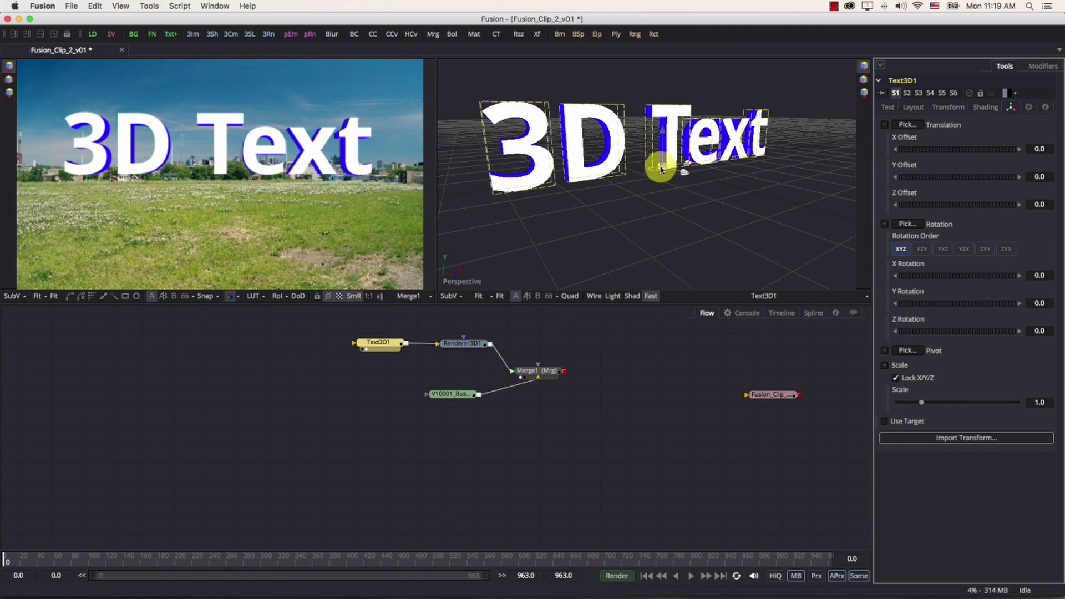
pyautogui.moveTo(685, 174); pyautogui.dragTo(527, 126)
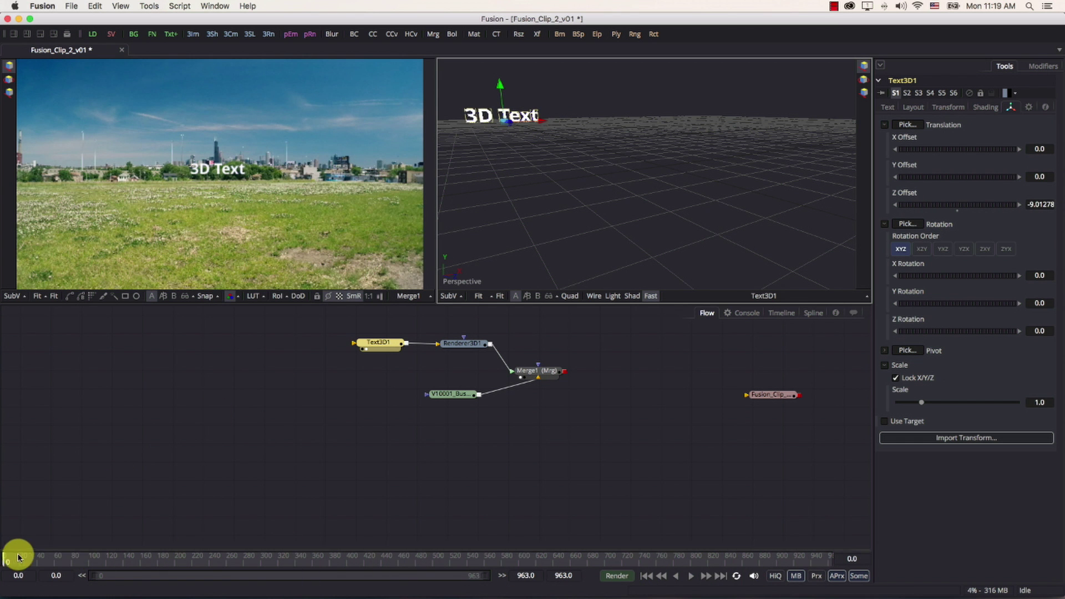
# - At frame 0, raise the text's Y Offset and push its Z Offset slightly further back
pyautogui.moveTo(18, 558); pyautogui.dragTo(3, 557)
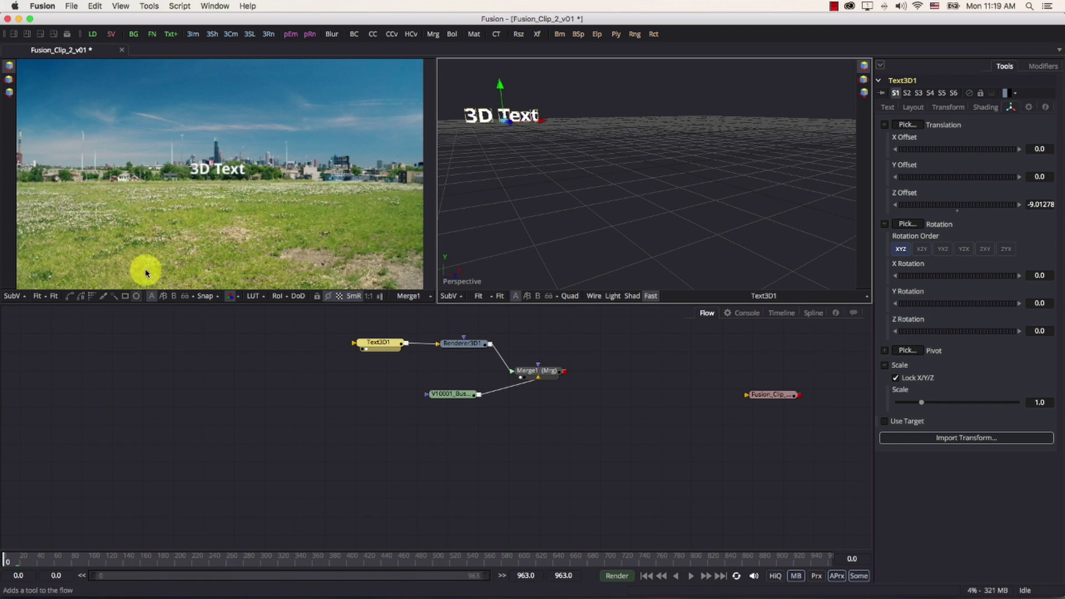
pyautogui.click(221, 162)
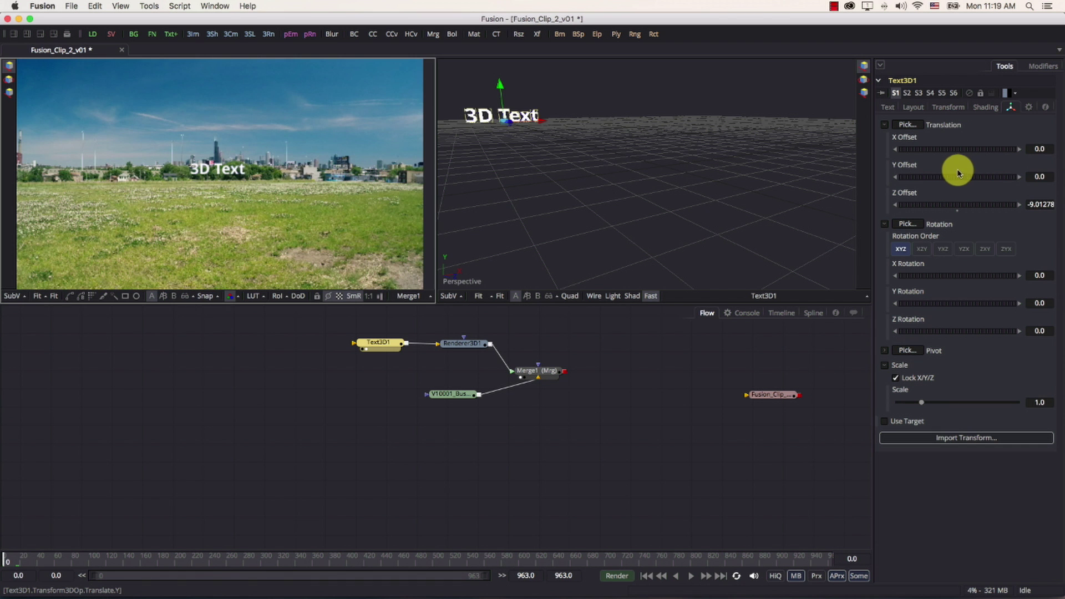
pyautogui.moveTo(957, 174); pyautogui.dragTo(978, 177)
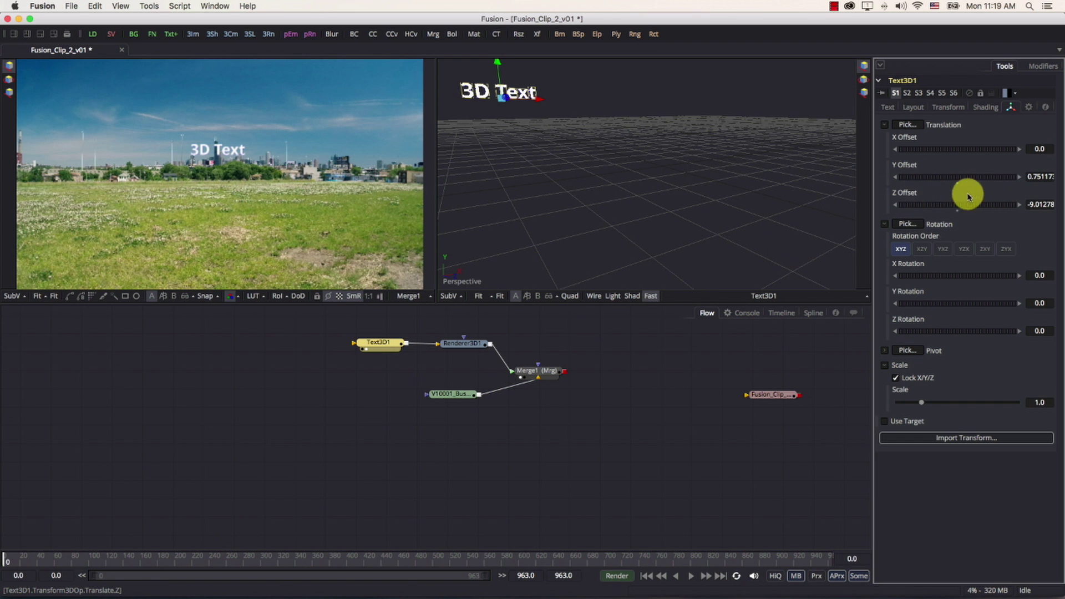
pyautogui.moveTo(910, 204); pyautogui.dragTo(927, 205)
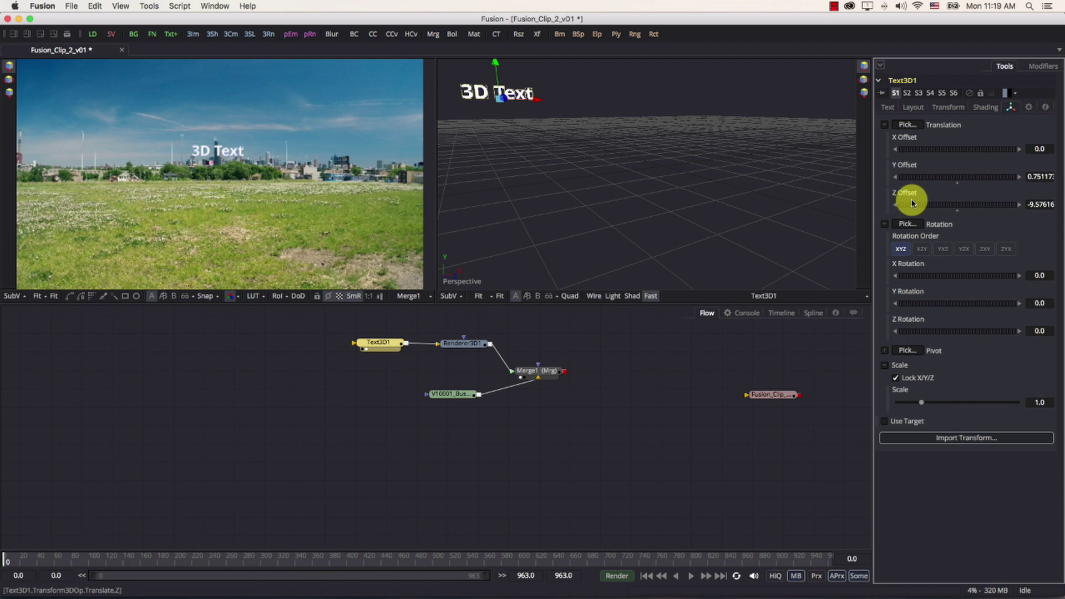
# - Keyframe Z Offset, set a closer value at a later frame, and play back the fly-in
pyautogui.rightClick(915, 205)
pyautogui.click(917, 205)
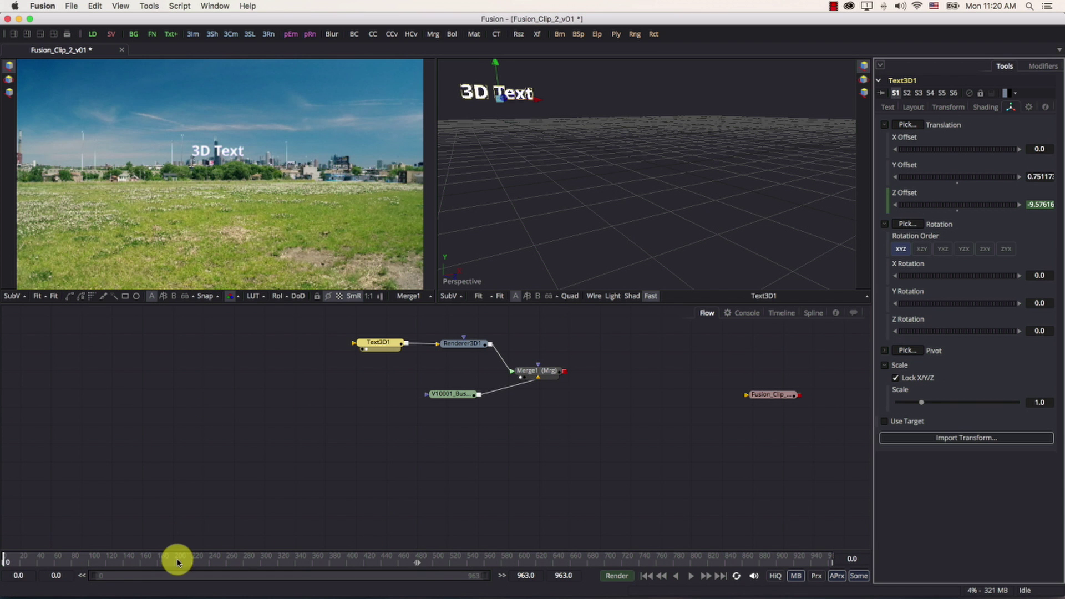
pyautogui.moveTo(178, 561); pyautogui.dragTo(761, 563)
pyautogui.moveTo(931, 209); pyautogui.dragTo(995, 208)
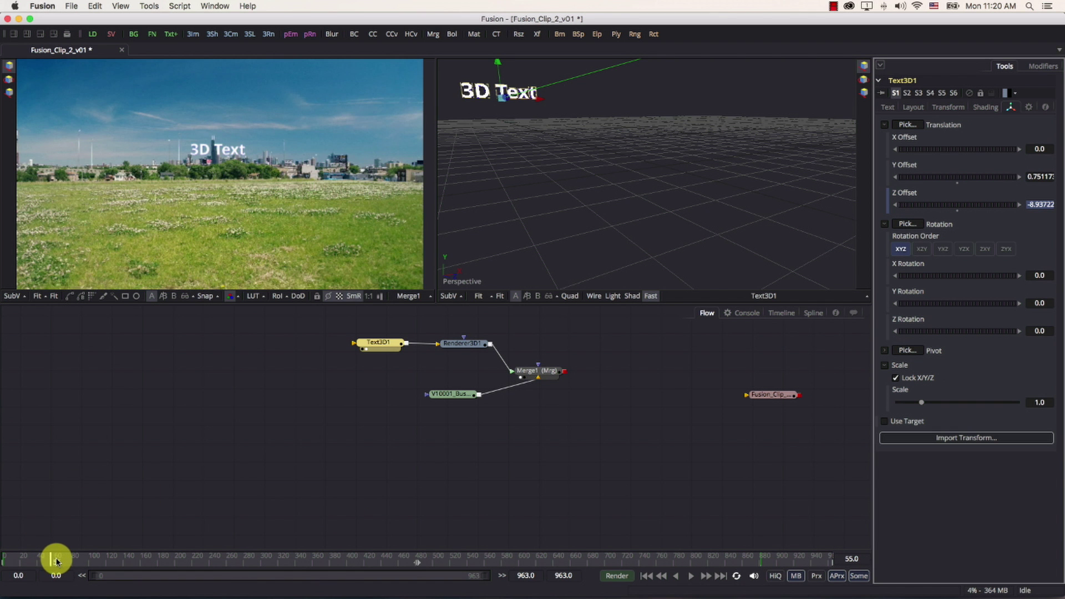
pyautogui.moveTo(56, 561); pyautogui.dragTo(25, 571)
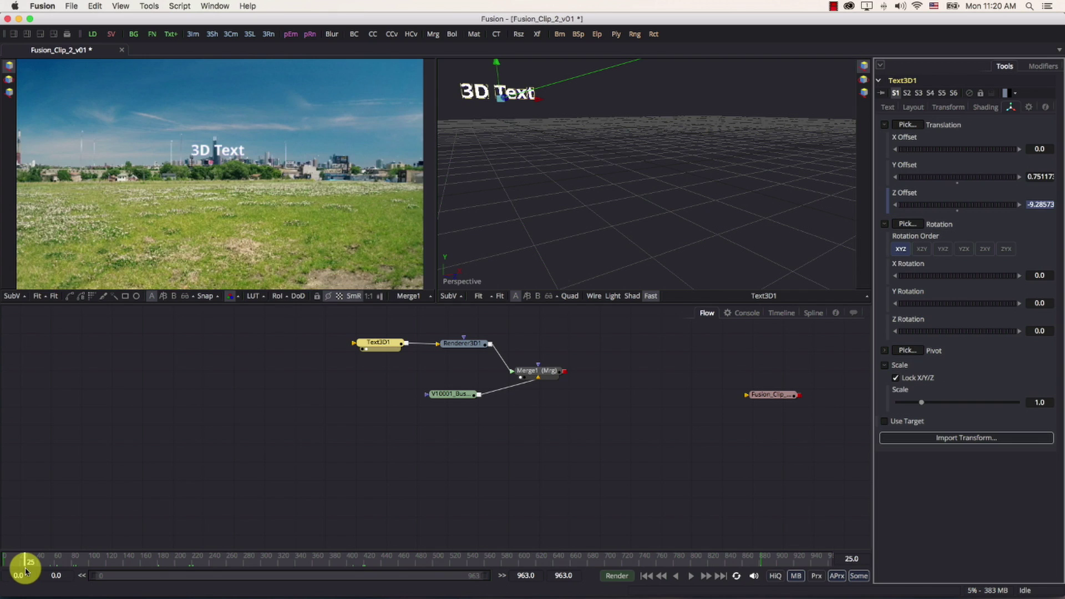
pyautogui.press('space')
pyautogui.click(391, 558)
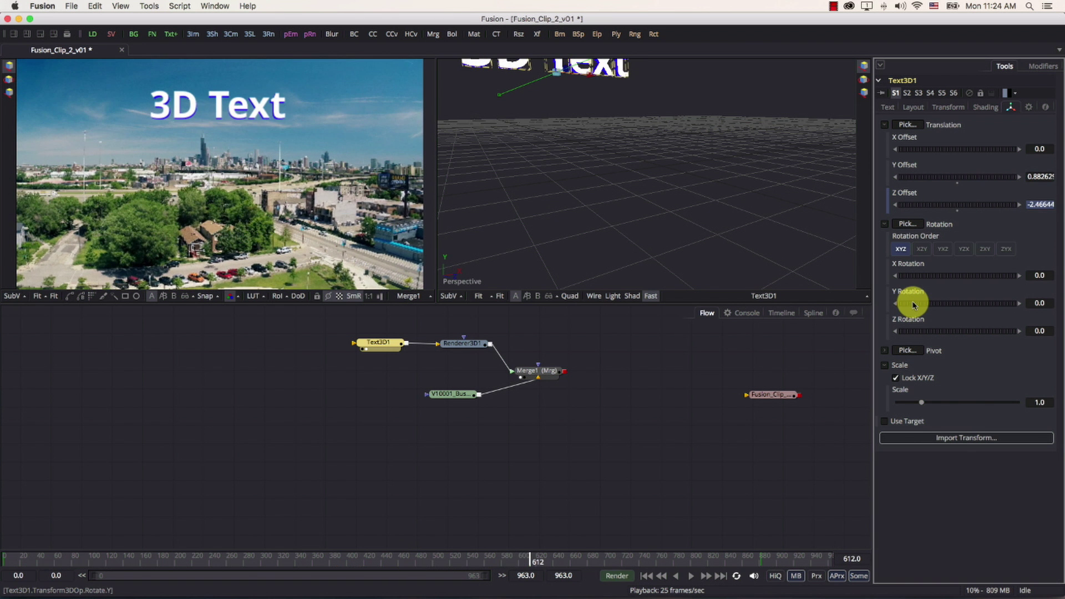
# - Tilt the 3D text on X and Y, feed Merge1 into Fusion_Clip_2, and render all 964 frames
pyautogui.moveTo(912, 281); pyautogui.dragTo(936, 302)
pyautogui.moveTo(203, 554); pyautogui.dragTo(452, 571)
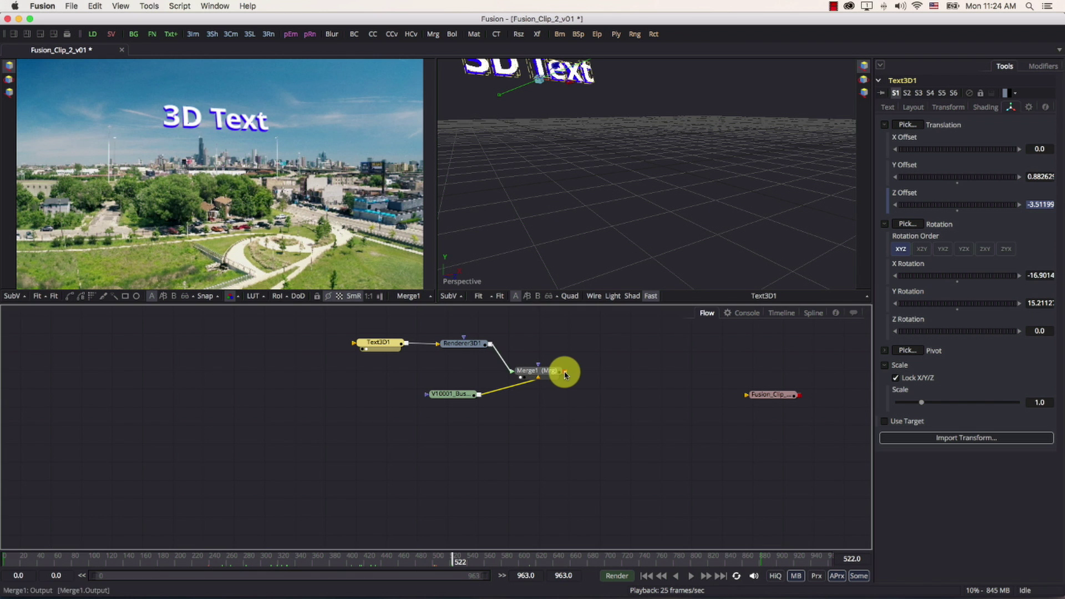
pyautogui.moveTo(565, 374); pyautogui.dragTo(737, 373)
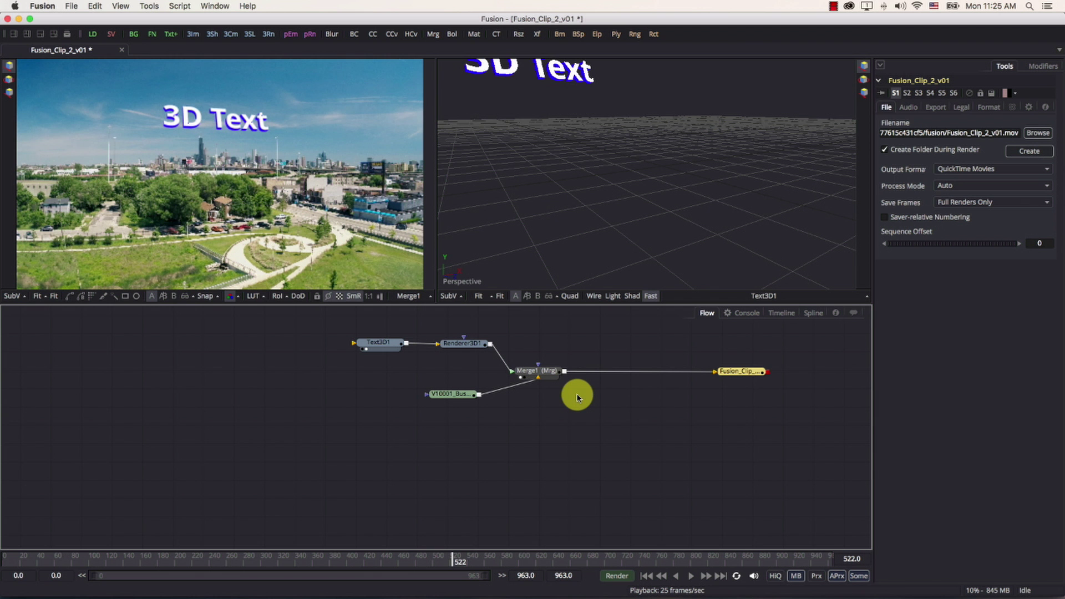
pyautogui.click(620, 575)
pyautogui.click(696, 414)
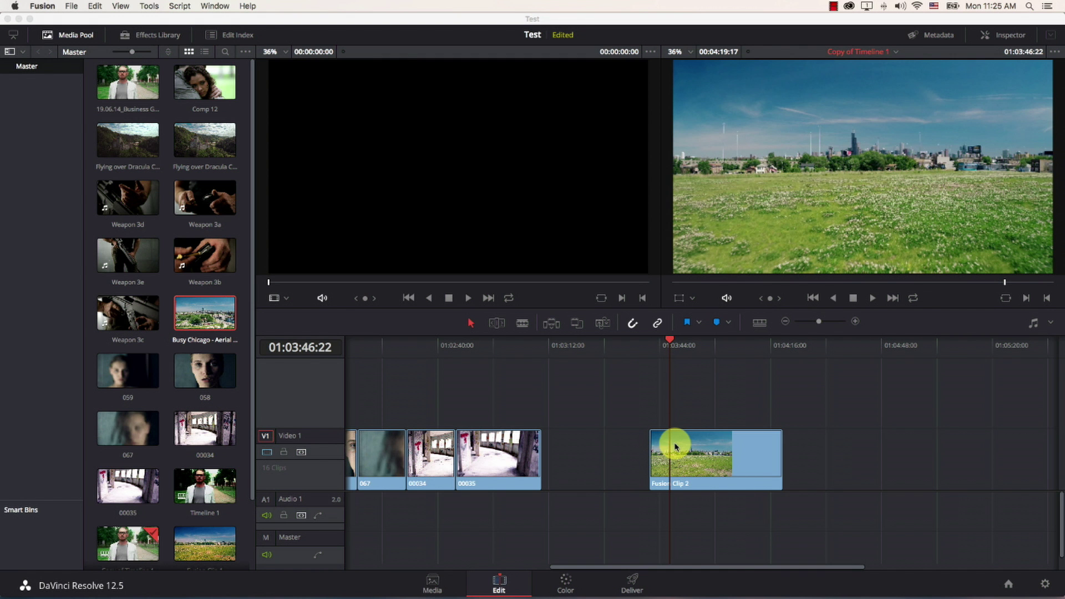
# - Back in Resolve, refresh Fusion Clip 2 through Fusion Connect to load the new render
pyautogui.click(582, 438)
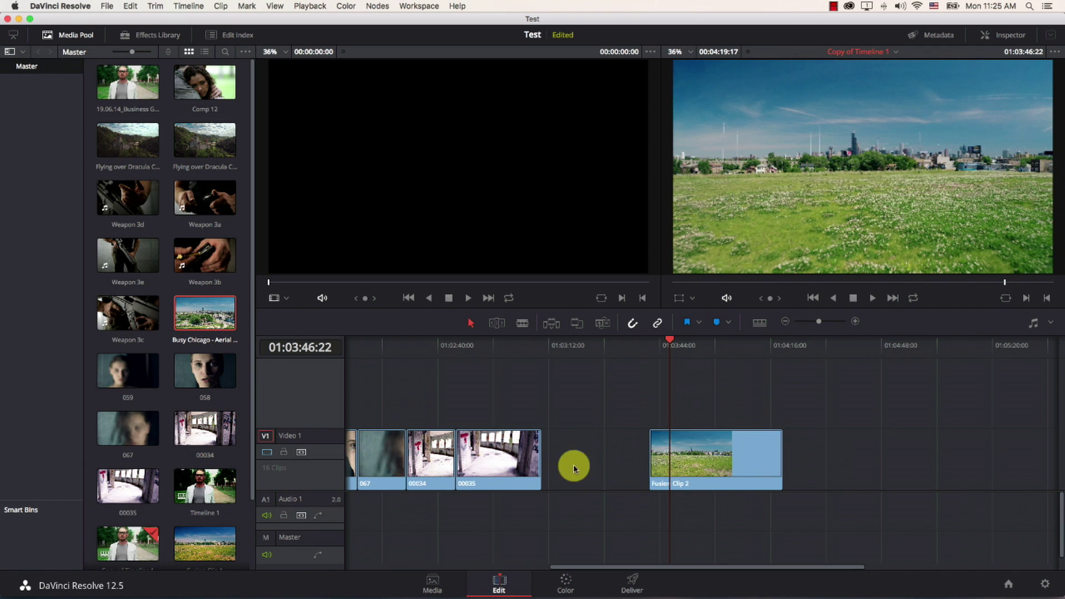
pyautogui.moveTo(672, 345); pyautogui.dragTo(712, 358)
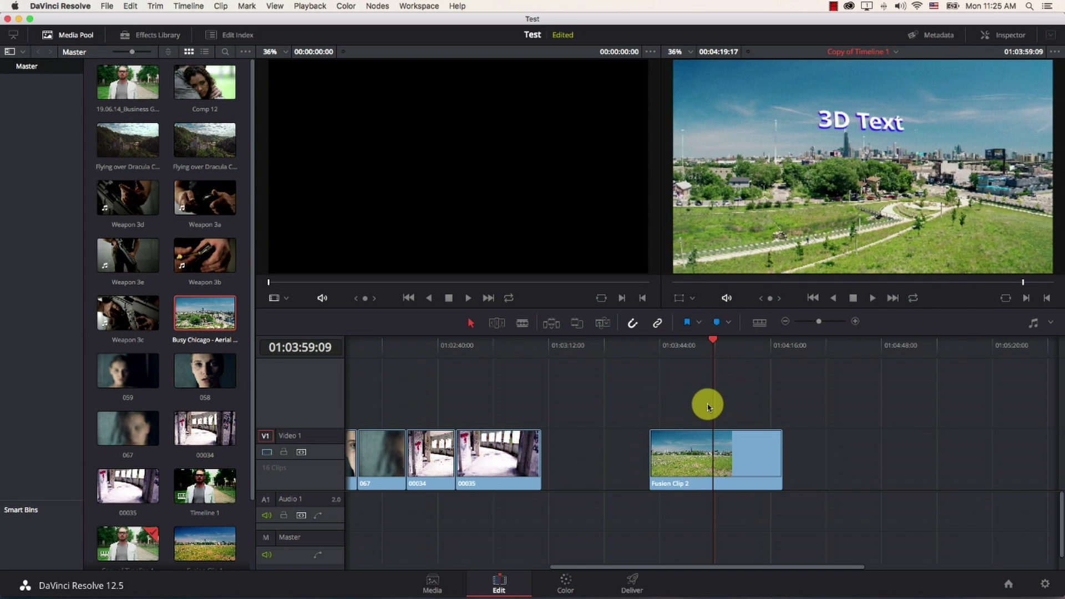
pyautogui.rightClick(701, 450)
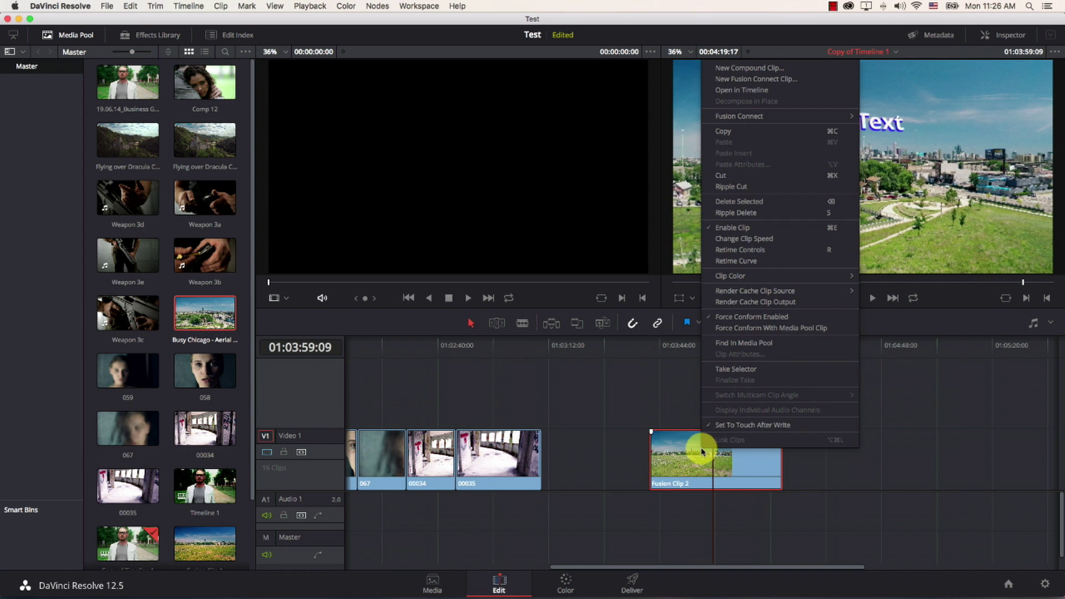
pyautogui.moveTo(780, 118)
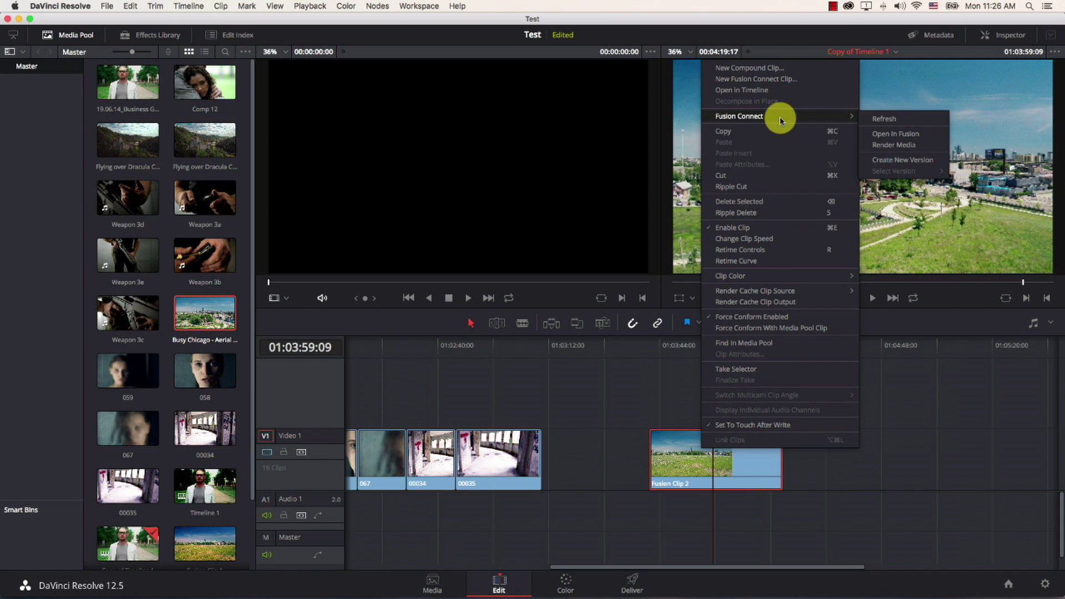
pyautogui.click(869, 119)
# - Play back the refreshed clip to check the 3D Text, then take Fusion Clip 2 into the Color page
pyautogui.click(674, 347)
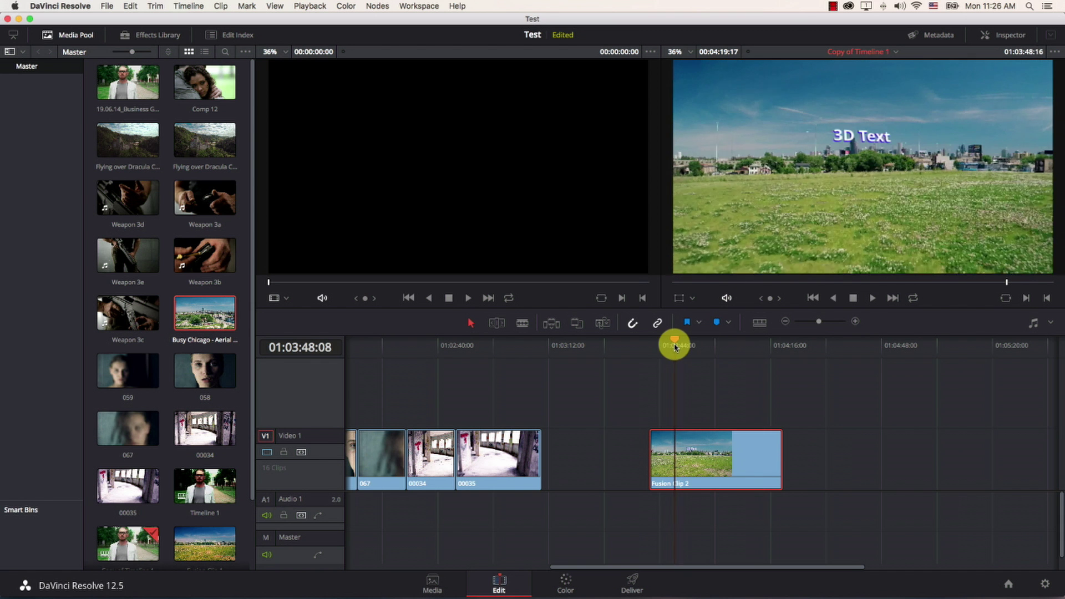
pyautogui.press('space')
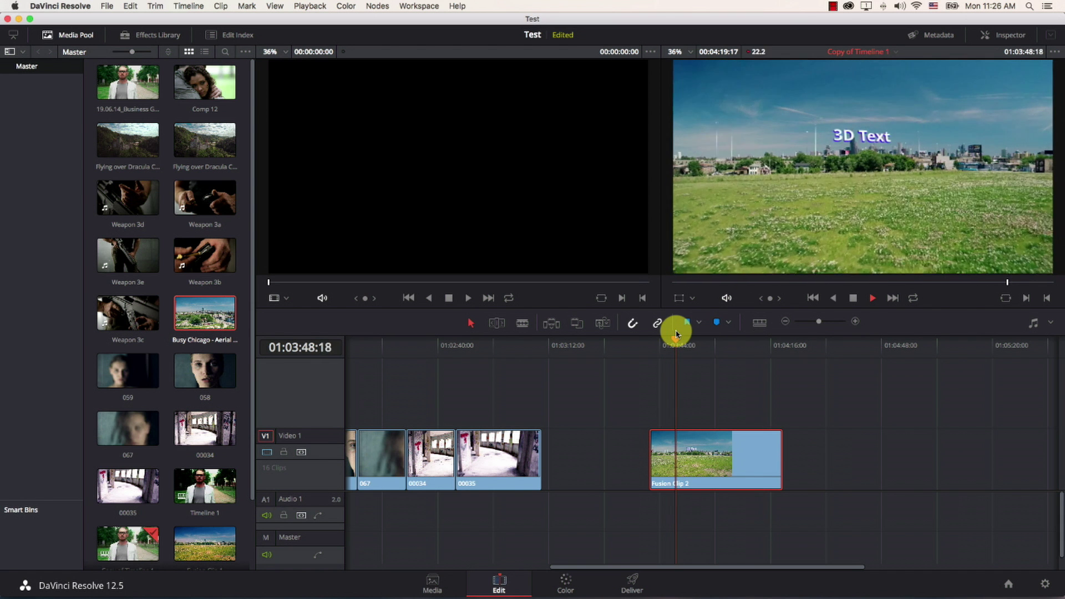
pyautogui.press('space')
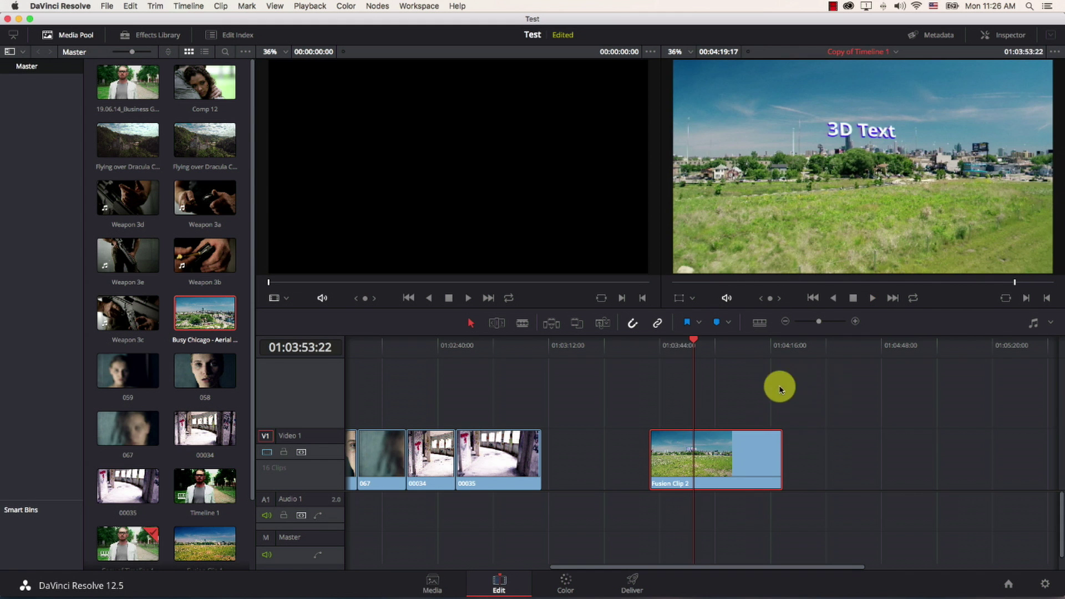
pyautogui.click(707, 453)
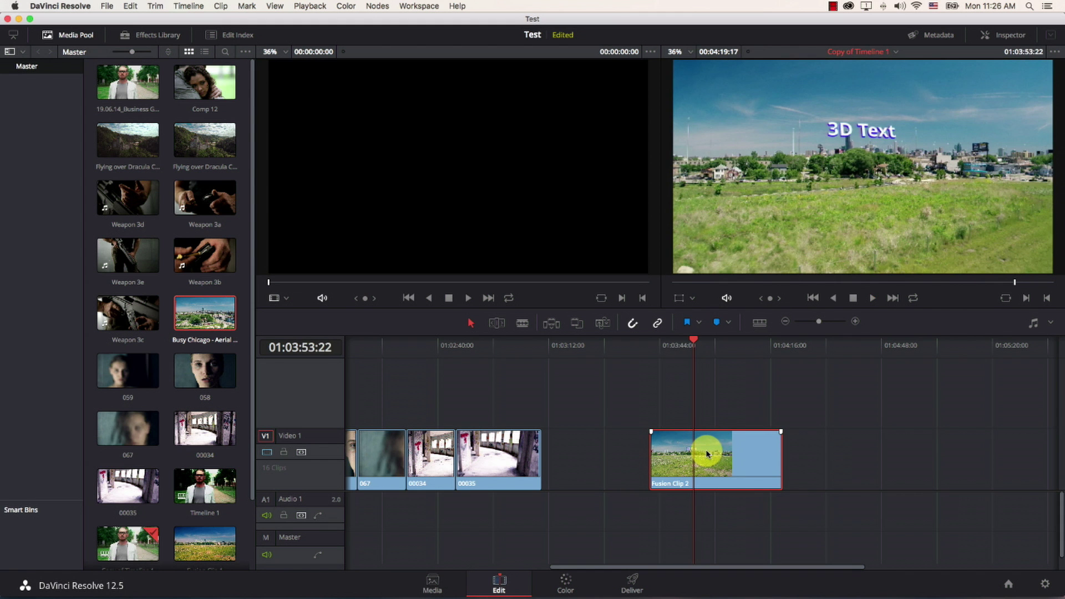
pyautogui.click(563, 584)
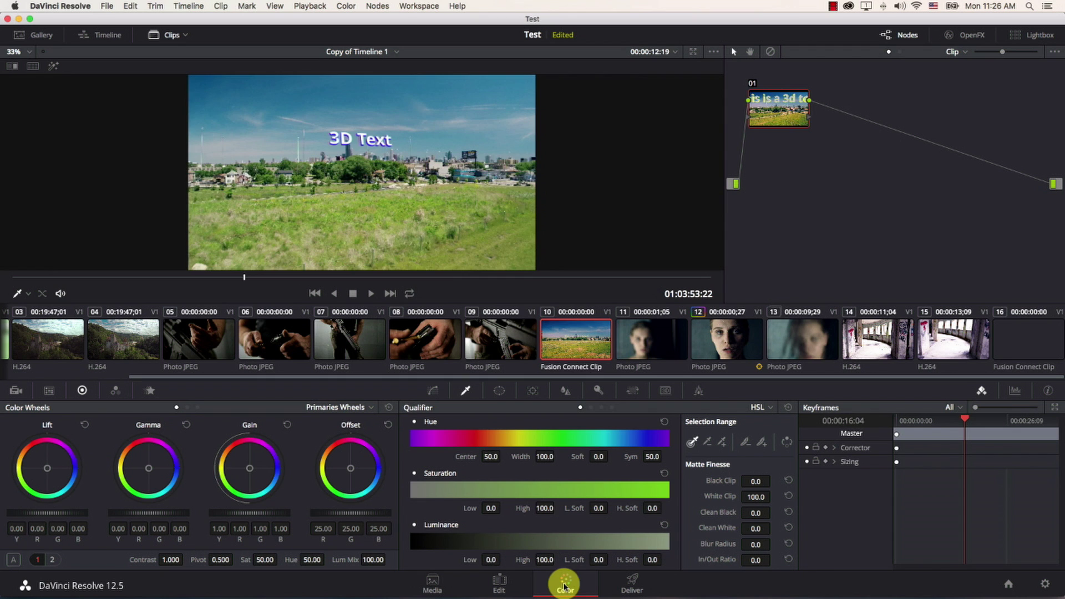
# - Warm the clip's highlights with the Gain wheel, nudge Gamma, and return to the Edit page
pyautogui.moveTo(223, 461); pyautogui.dragTo(208, 440)
pyautogui.moveTo(149, 471); pyautogui.dragTo(151, 469)
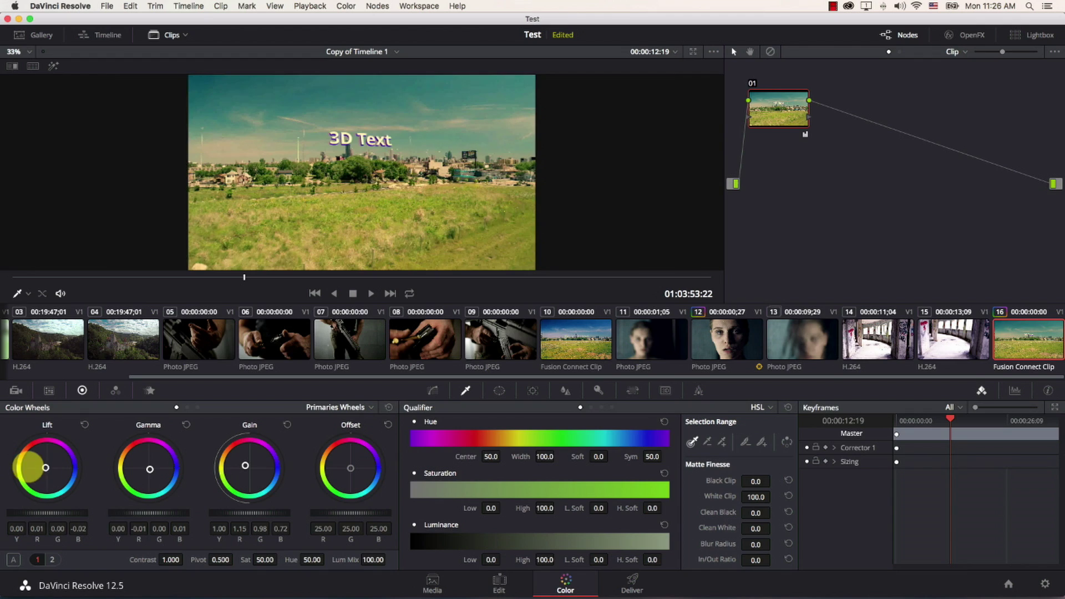
pyautogui.click(499, 582)
pyautogui.click(718, 345)
pyautogui.press('space')
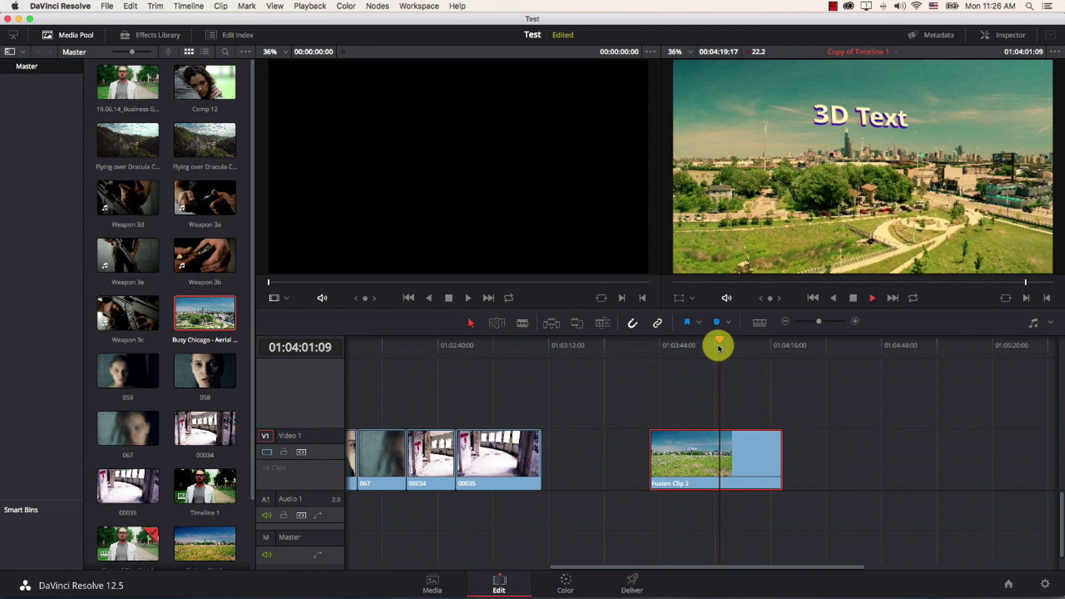